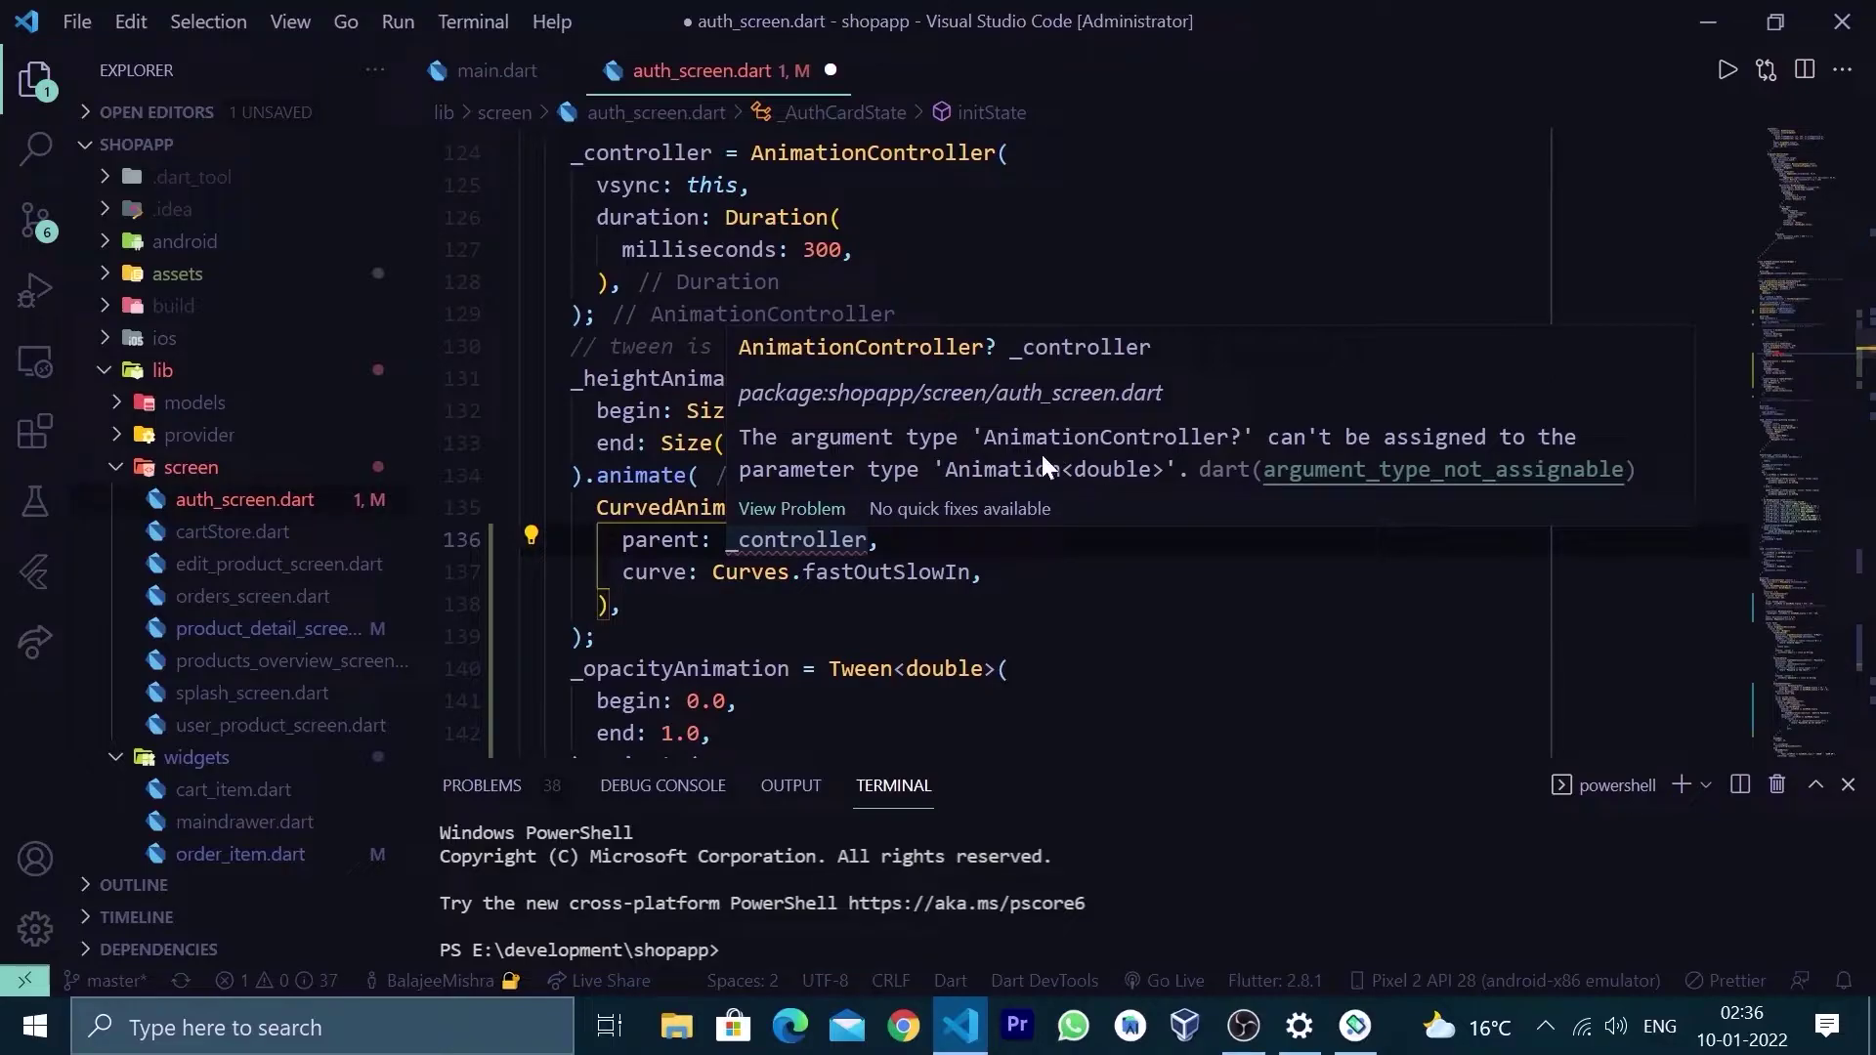
scroll(1172, 440, up, 1)
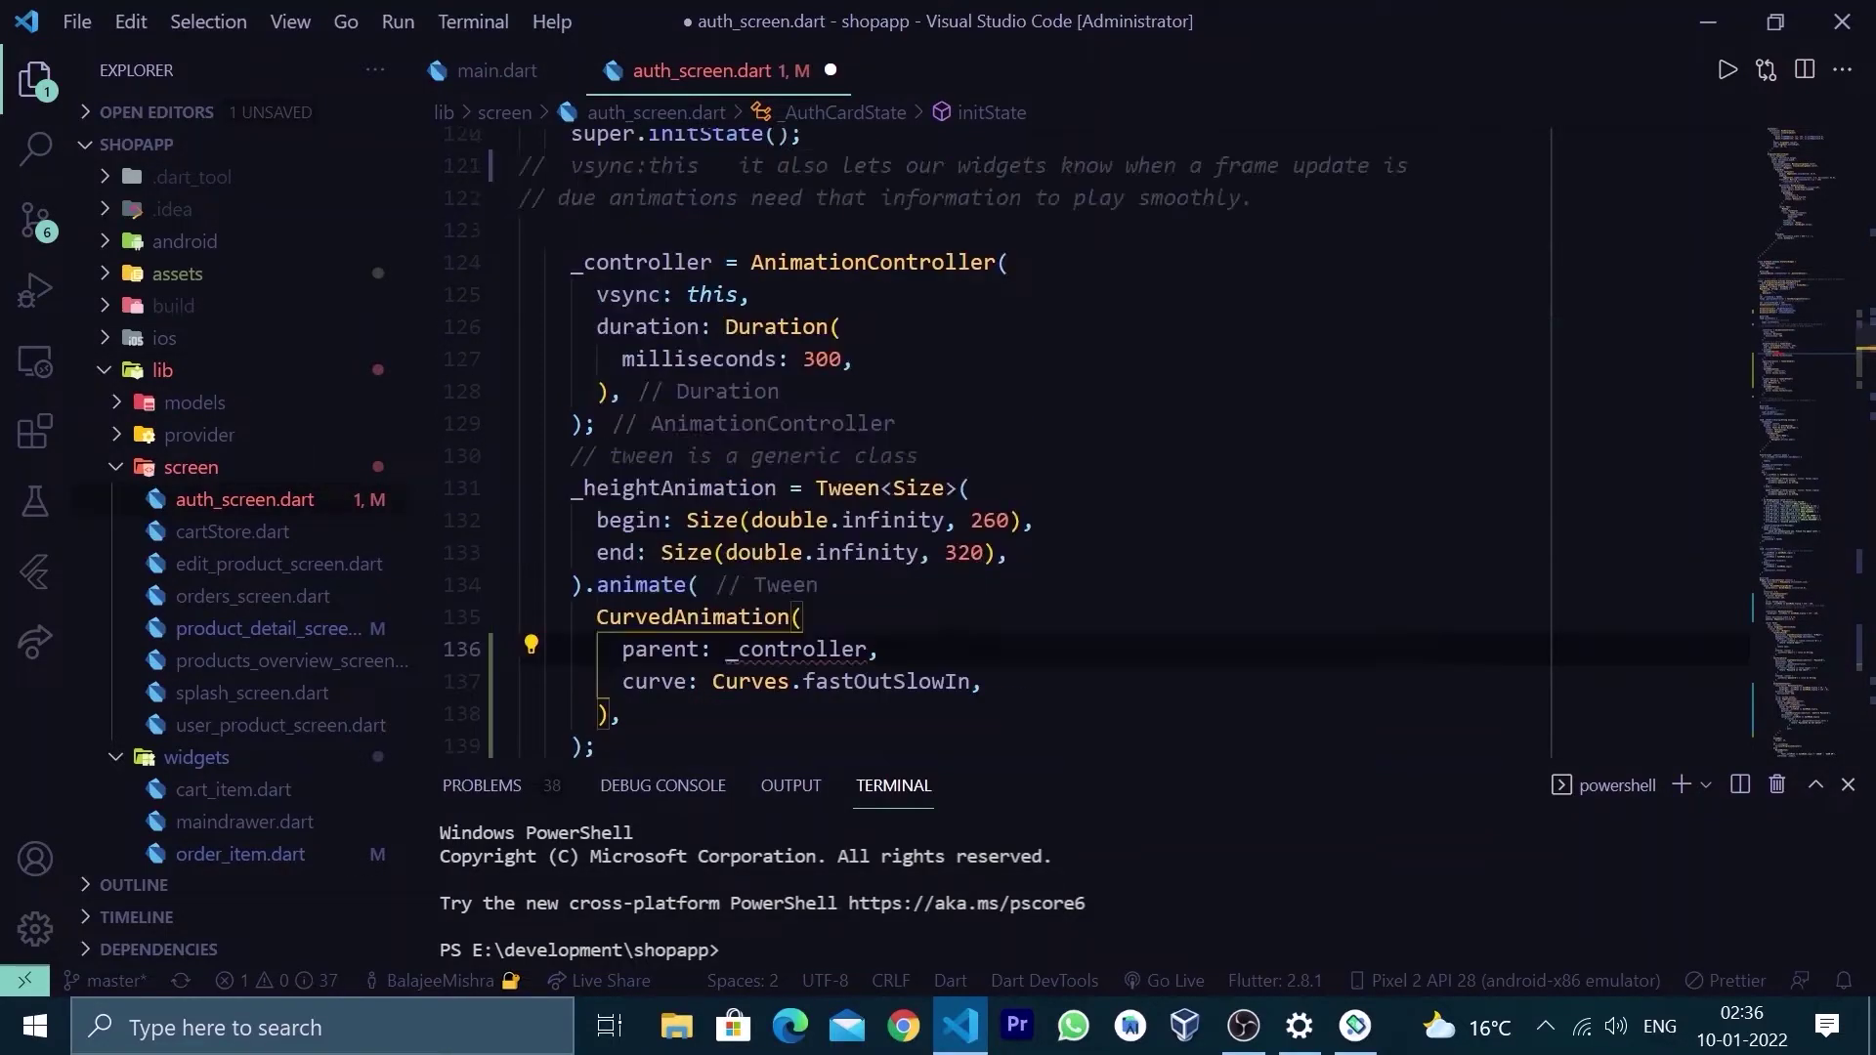
scroll(1100, 439, up, 1)
scroll(1100, 440, up, 1)
scroll(1100, 440, up, 1)
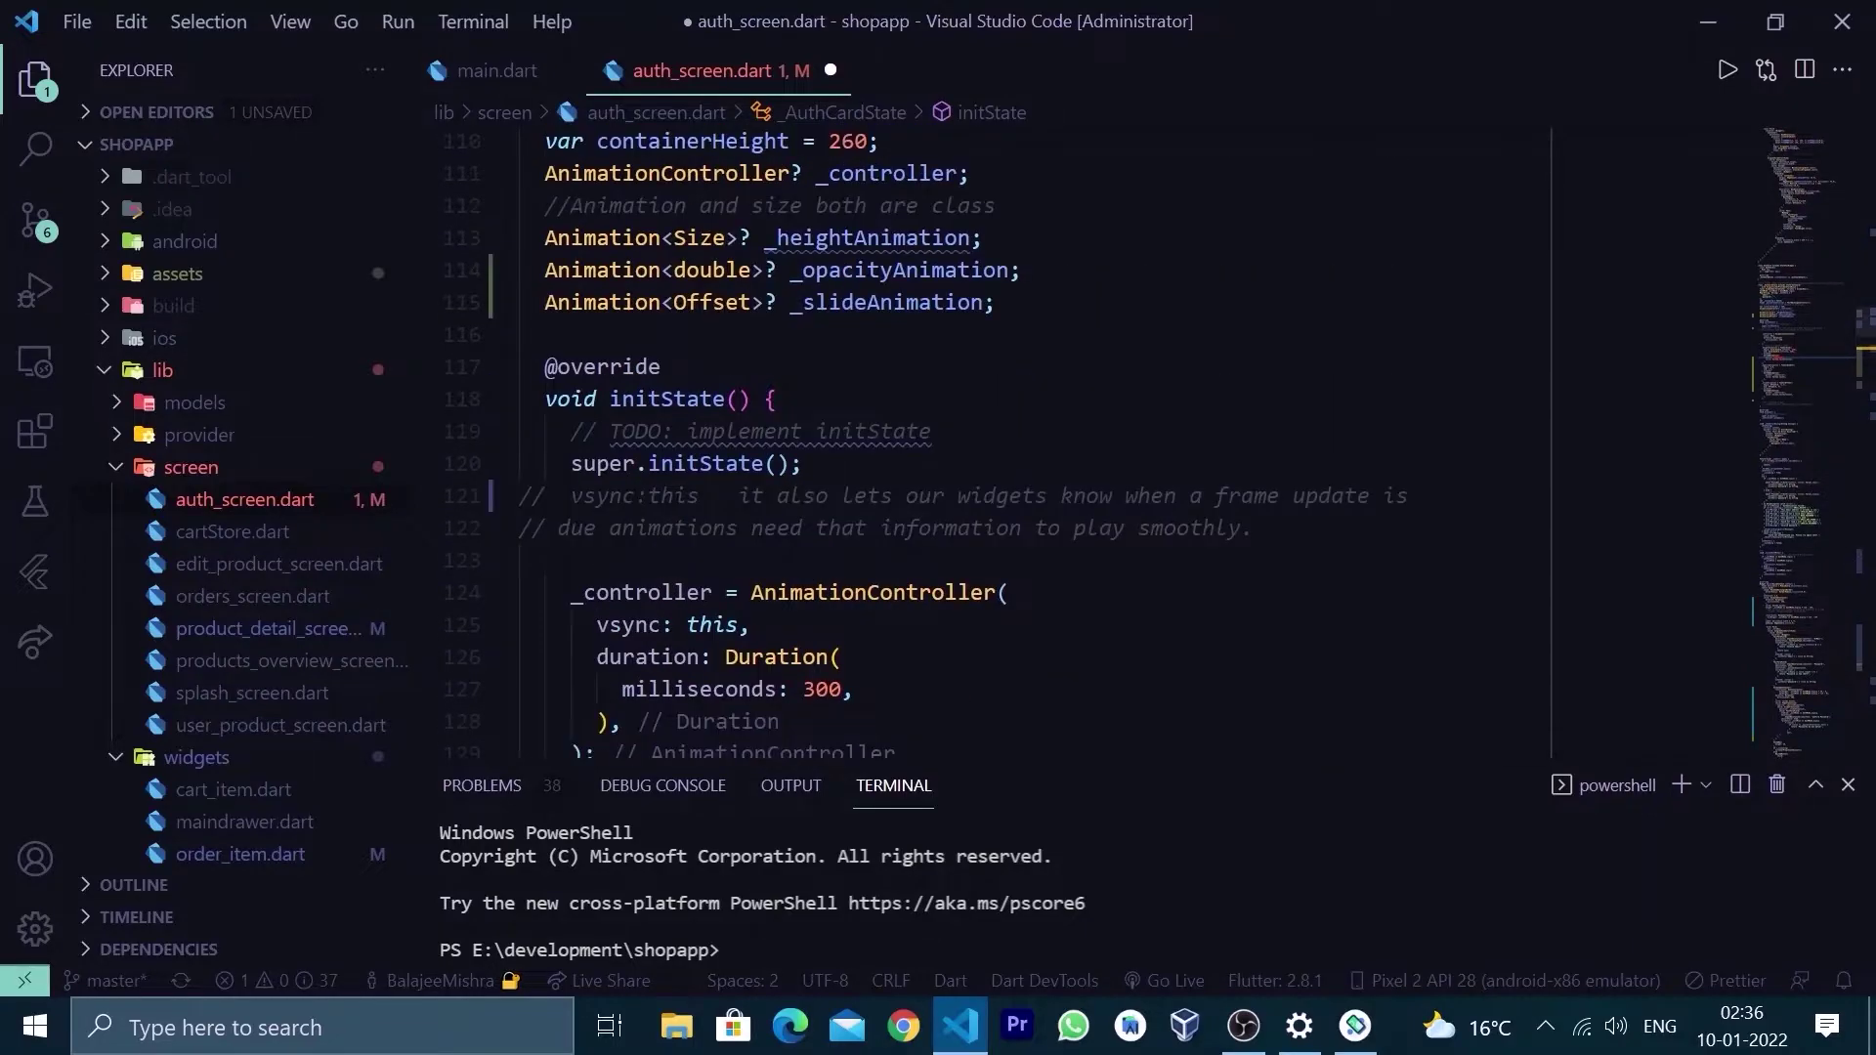
scroll(1100, 439, up, 1)
drag(544, 282, 971, 282)
click(799, 282)
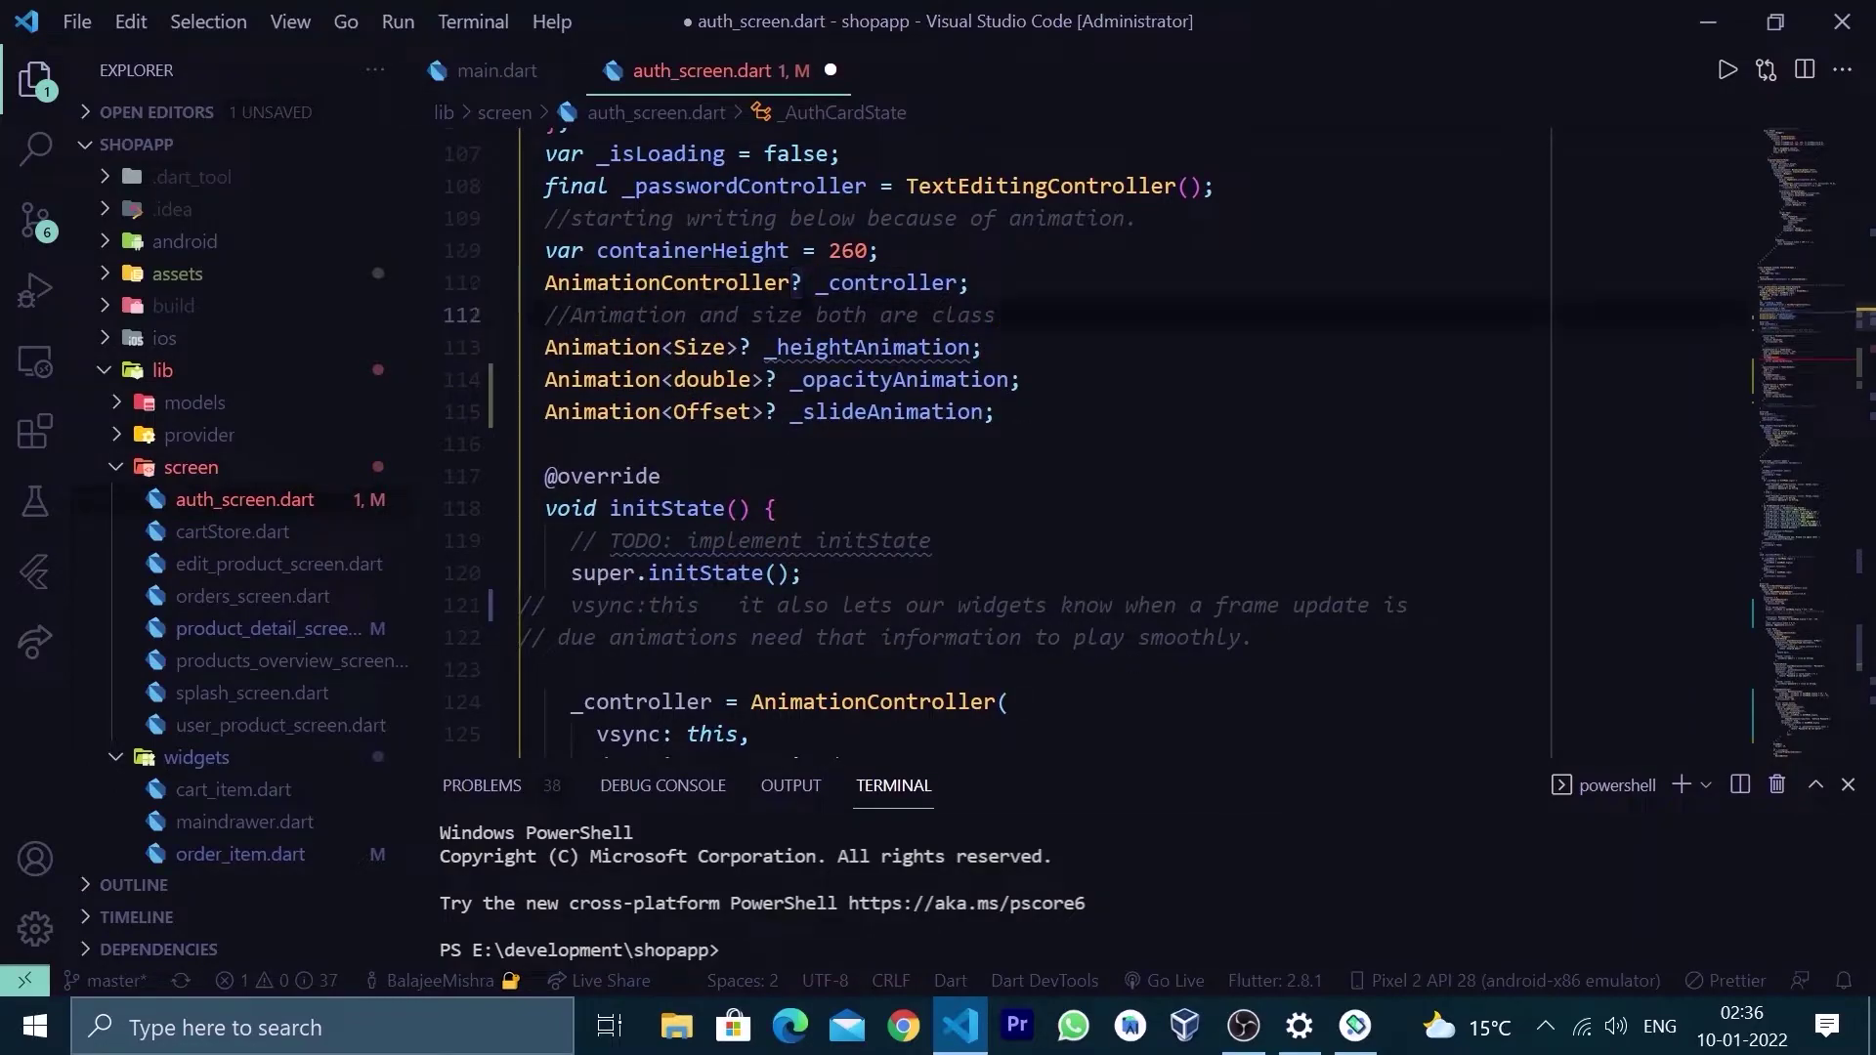
double_click(887, 282)
click(570, 670)
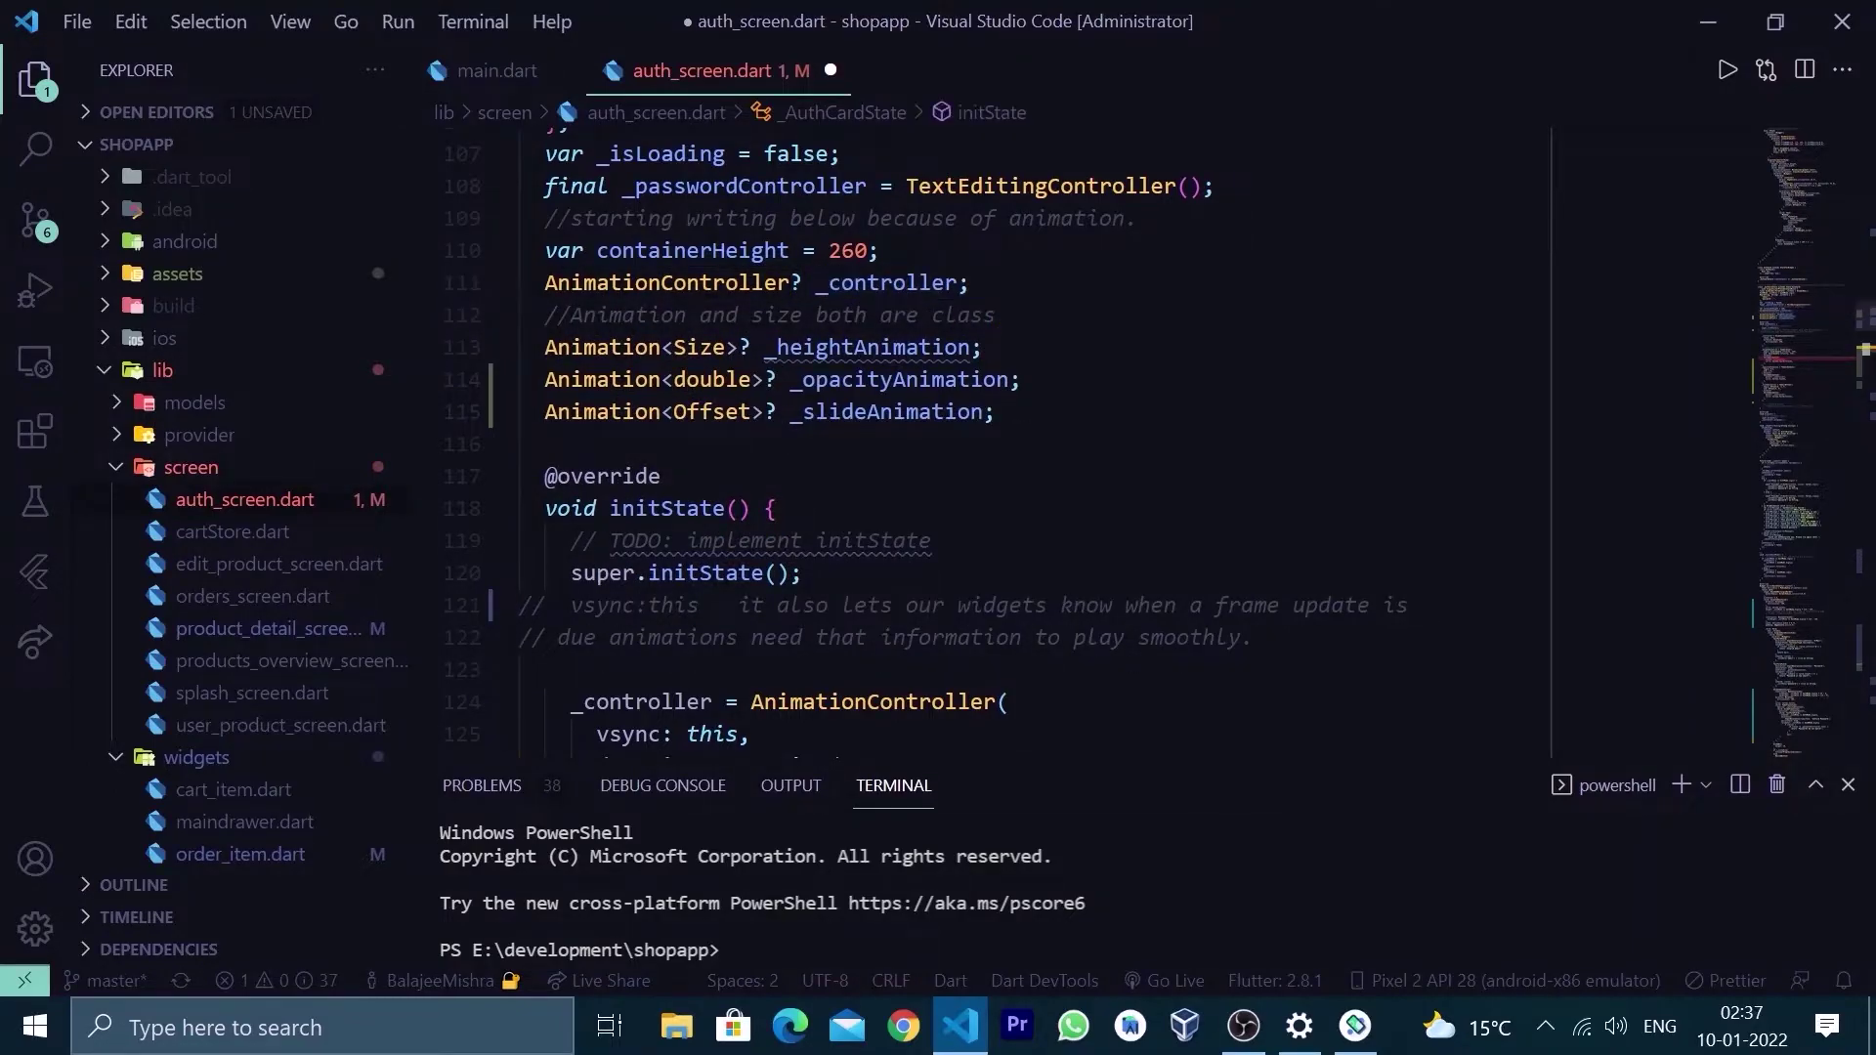
scroll(1026, 440, down, 3)
scroll(1026, 439, down, 1)
scroll(1026, 441, down, 2)
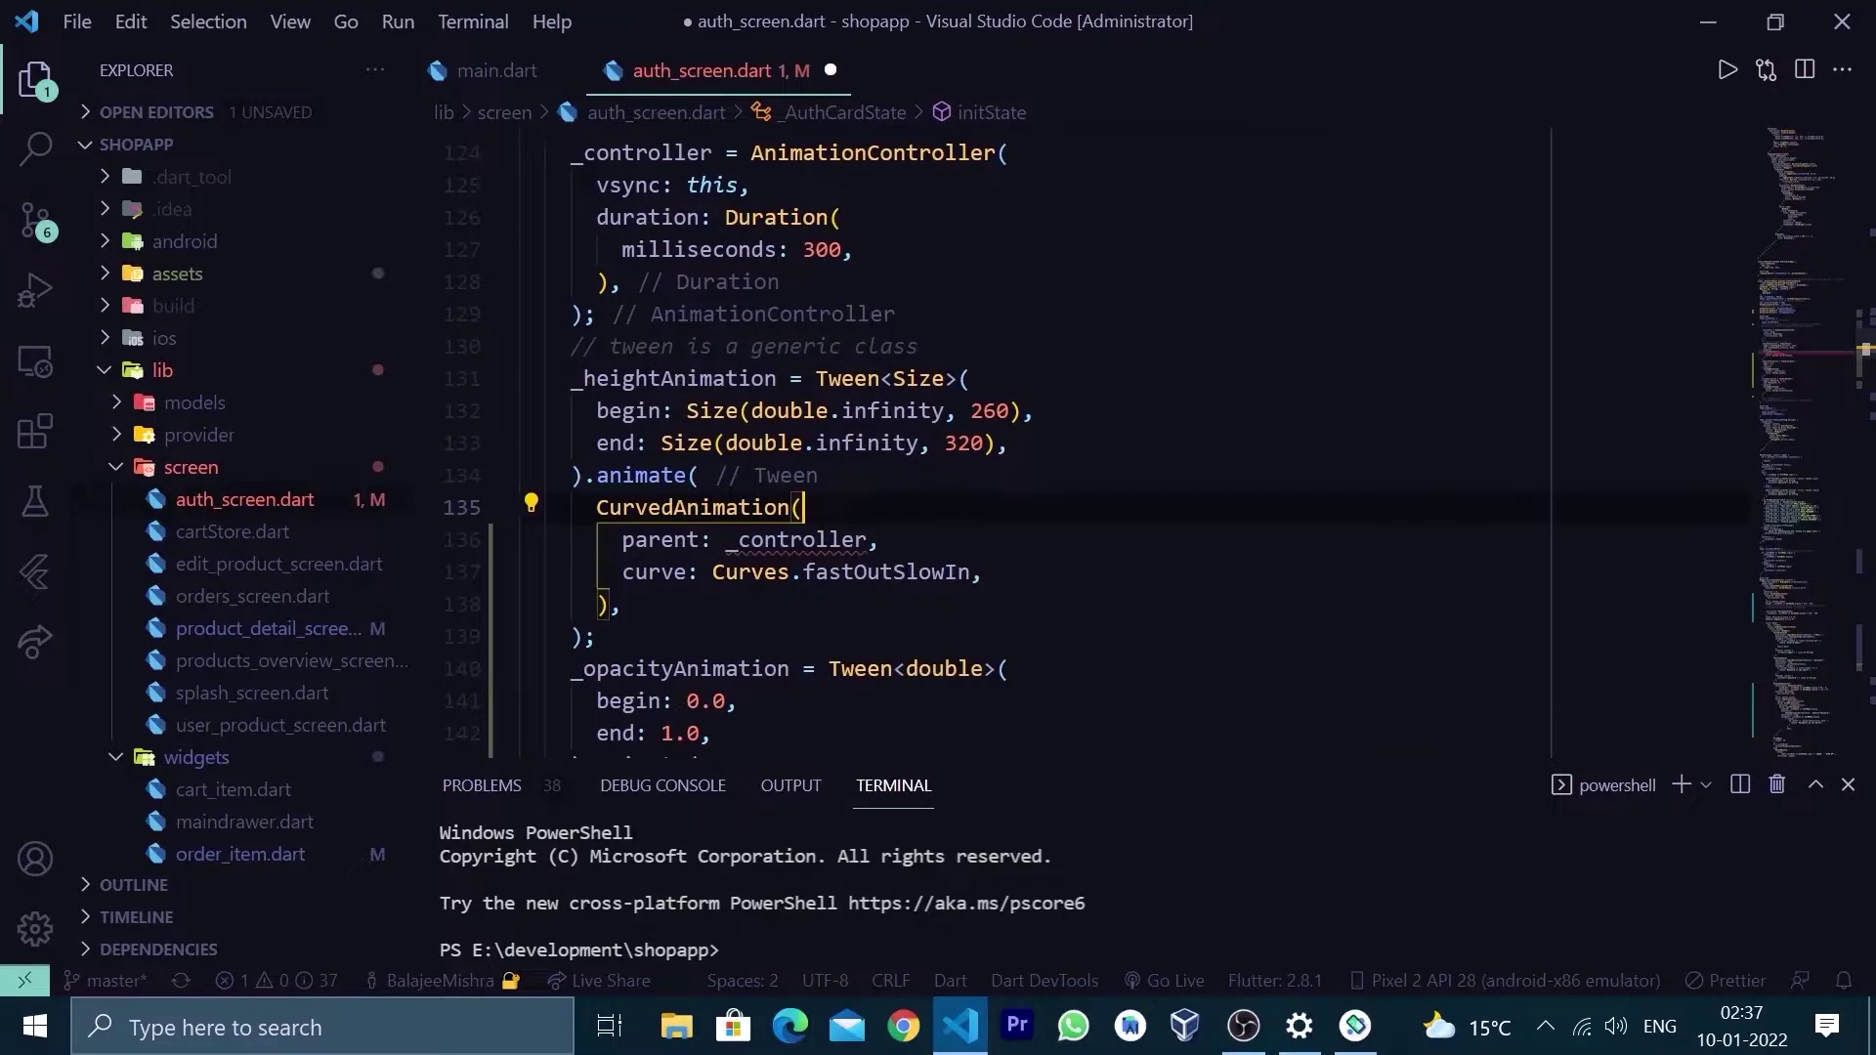
mouse_move(799, 539)
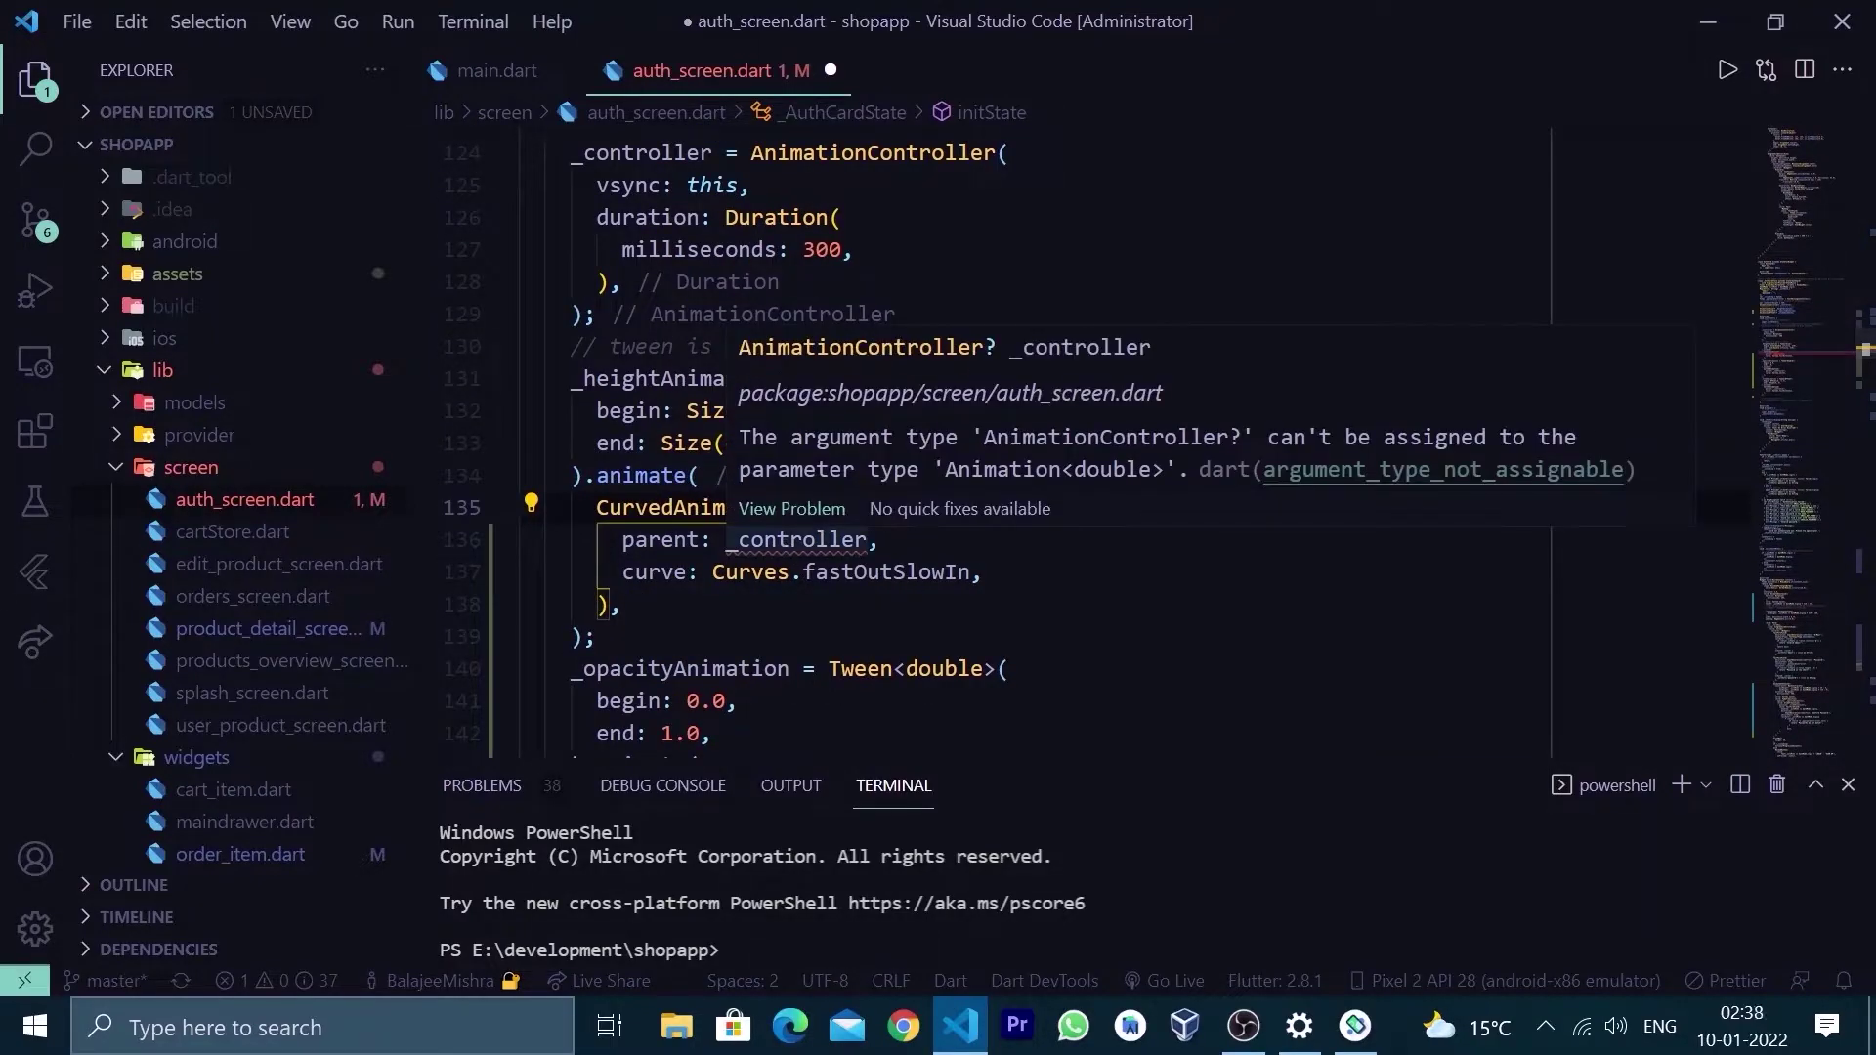
Make line 136's CurvedAnimation parent _controller! and save auth_screen.dart.
click(872, 539)
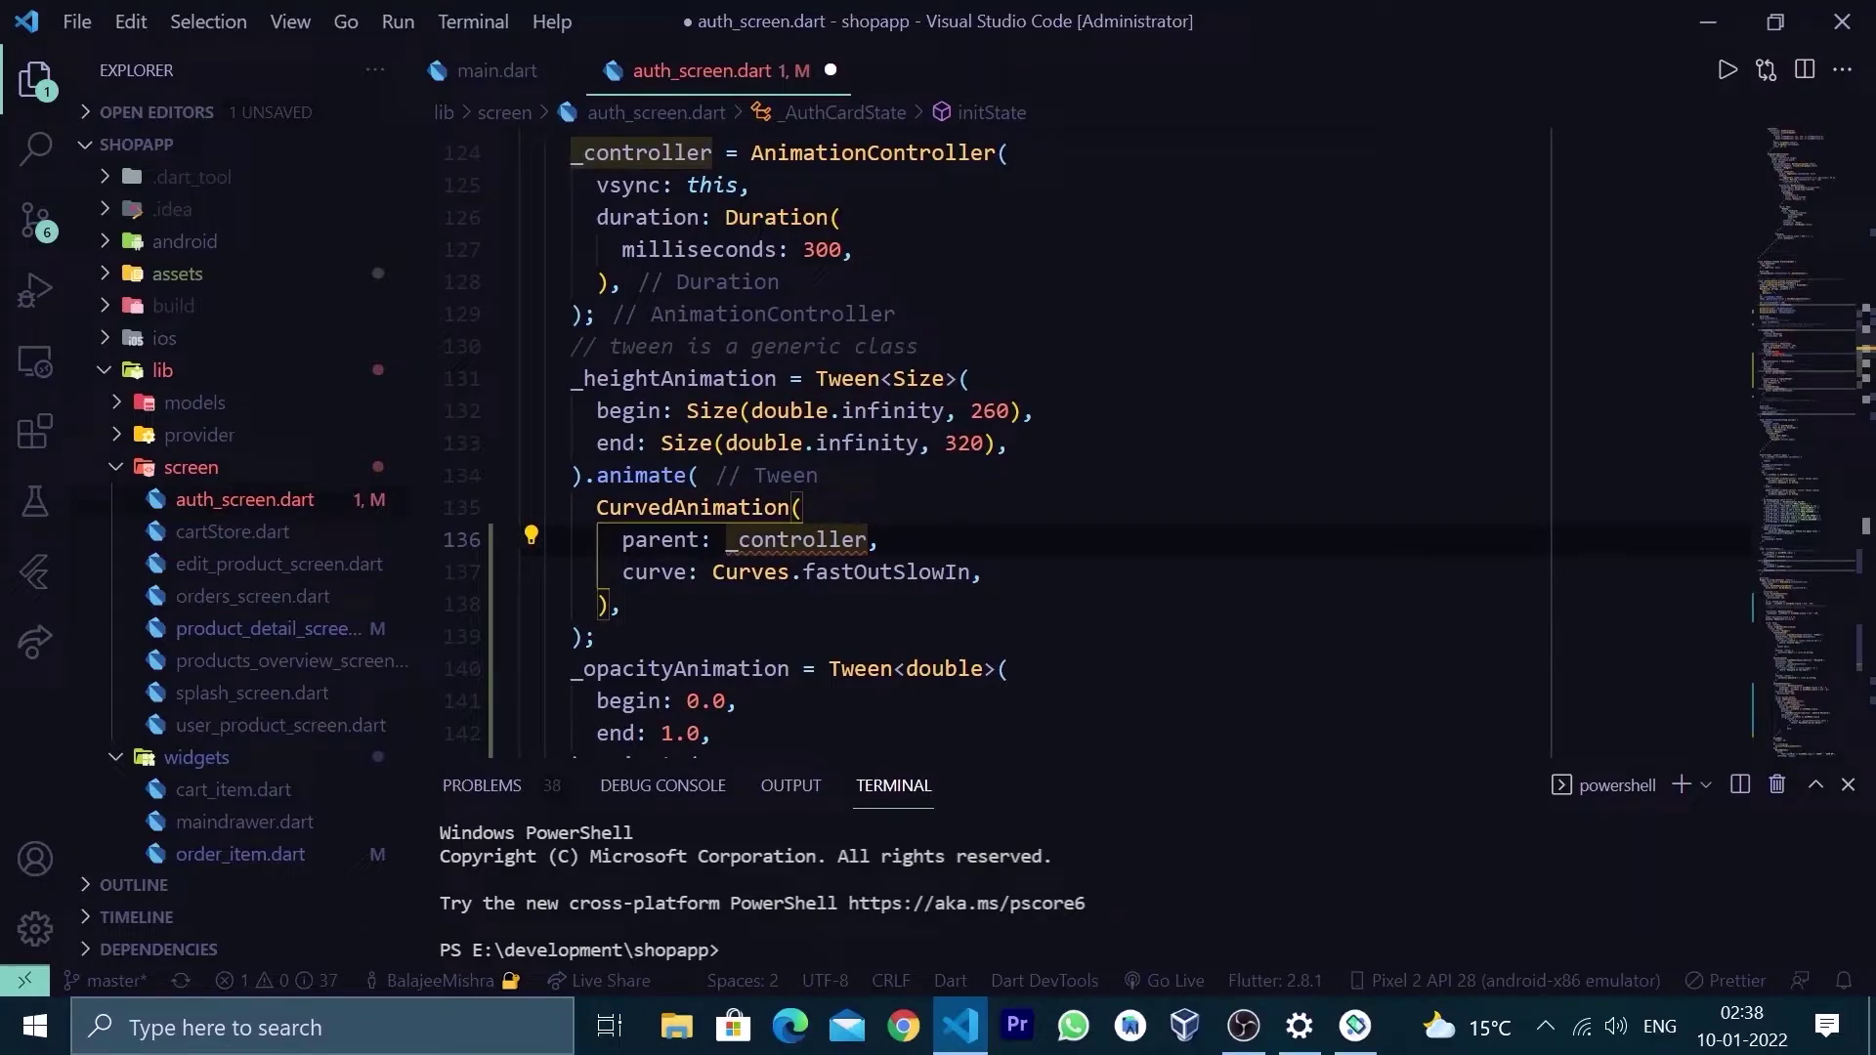
text(!)
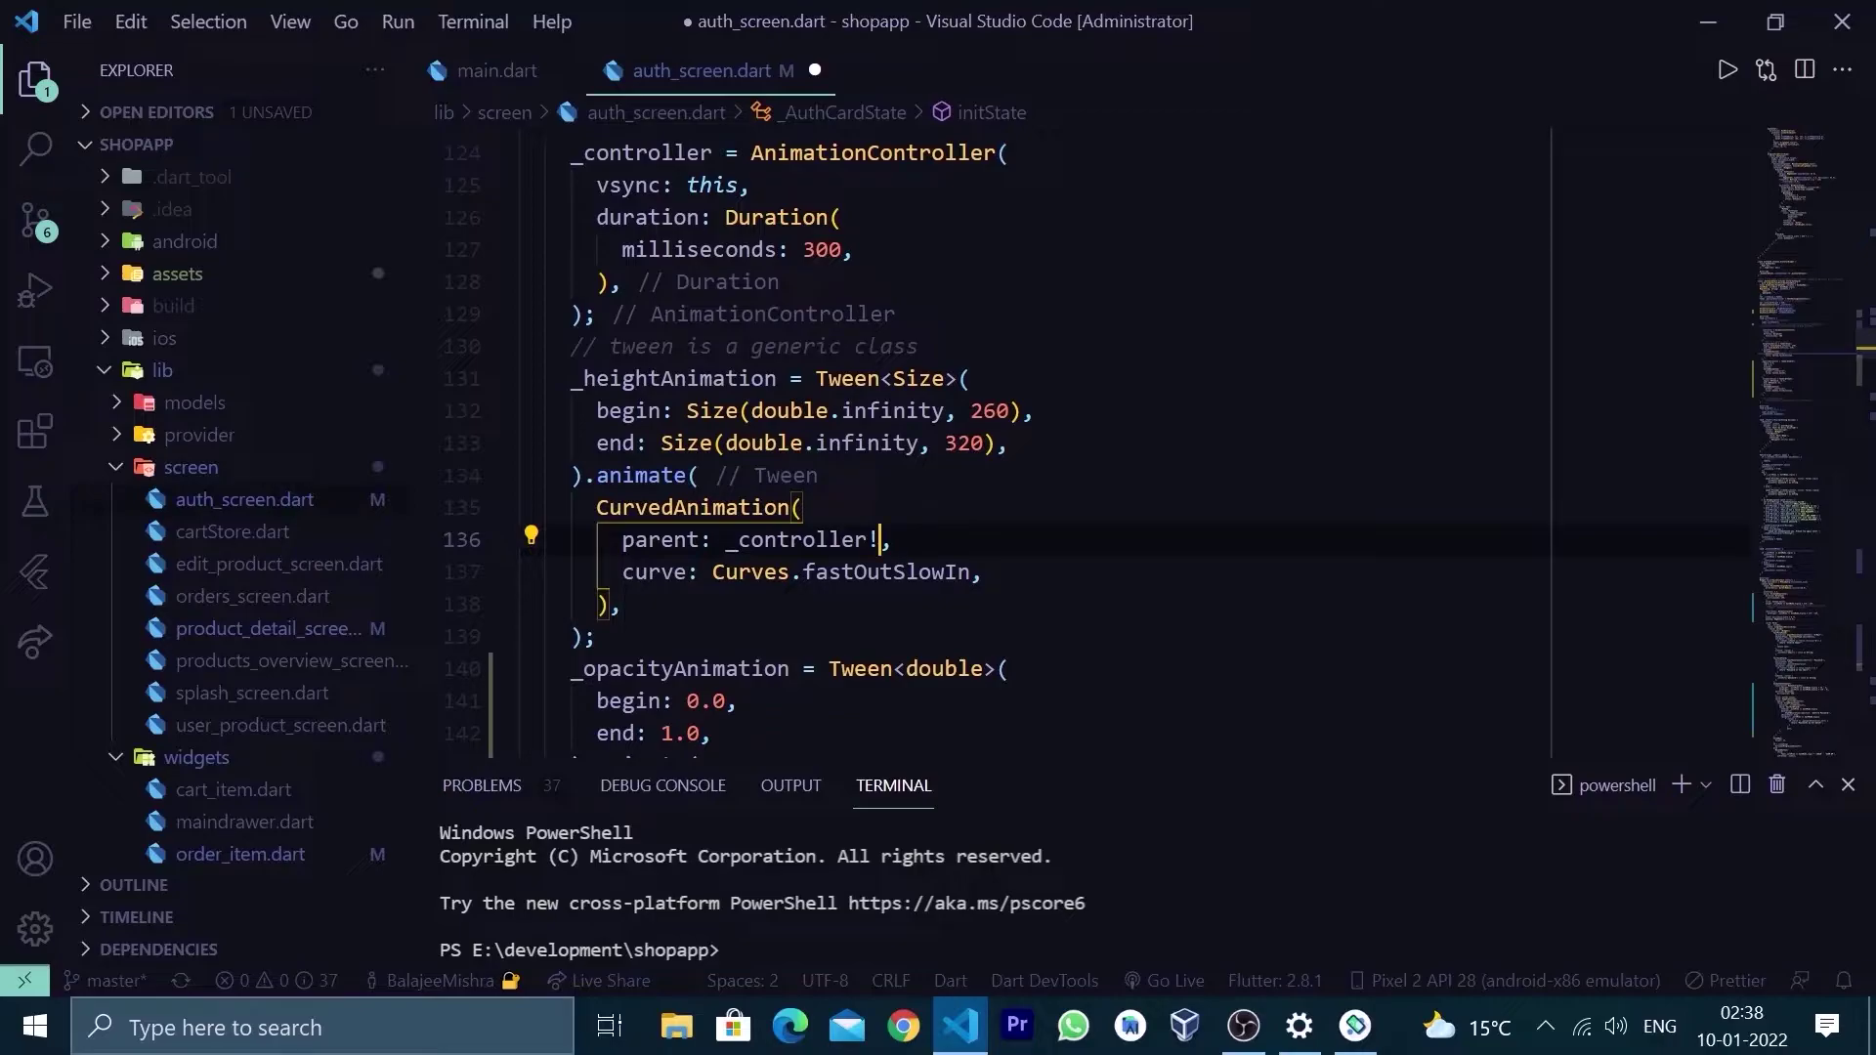
key(BackSpace)
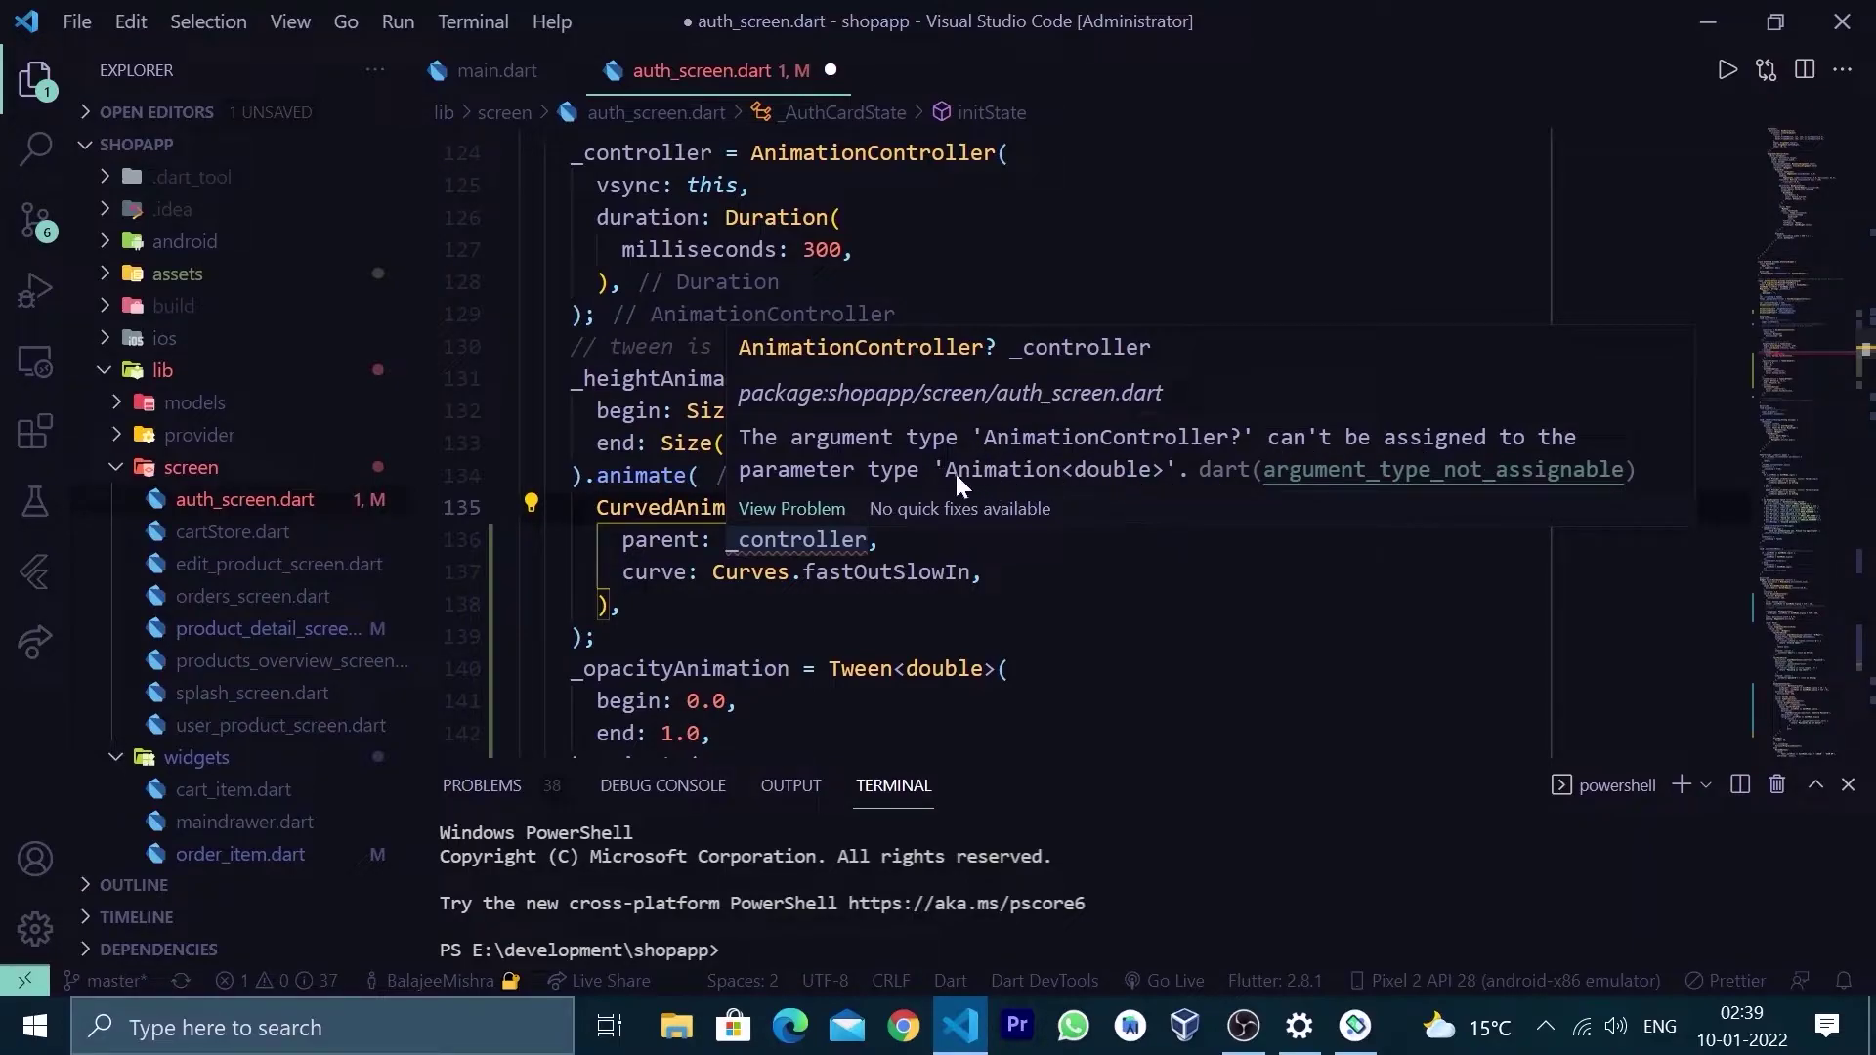
click(868, 539)
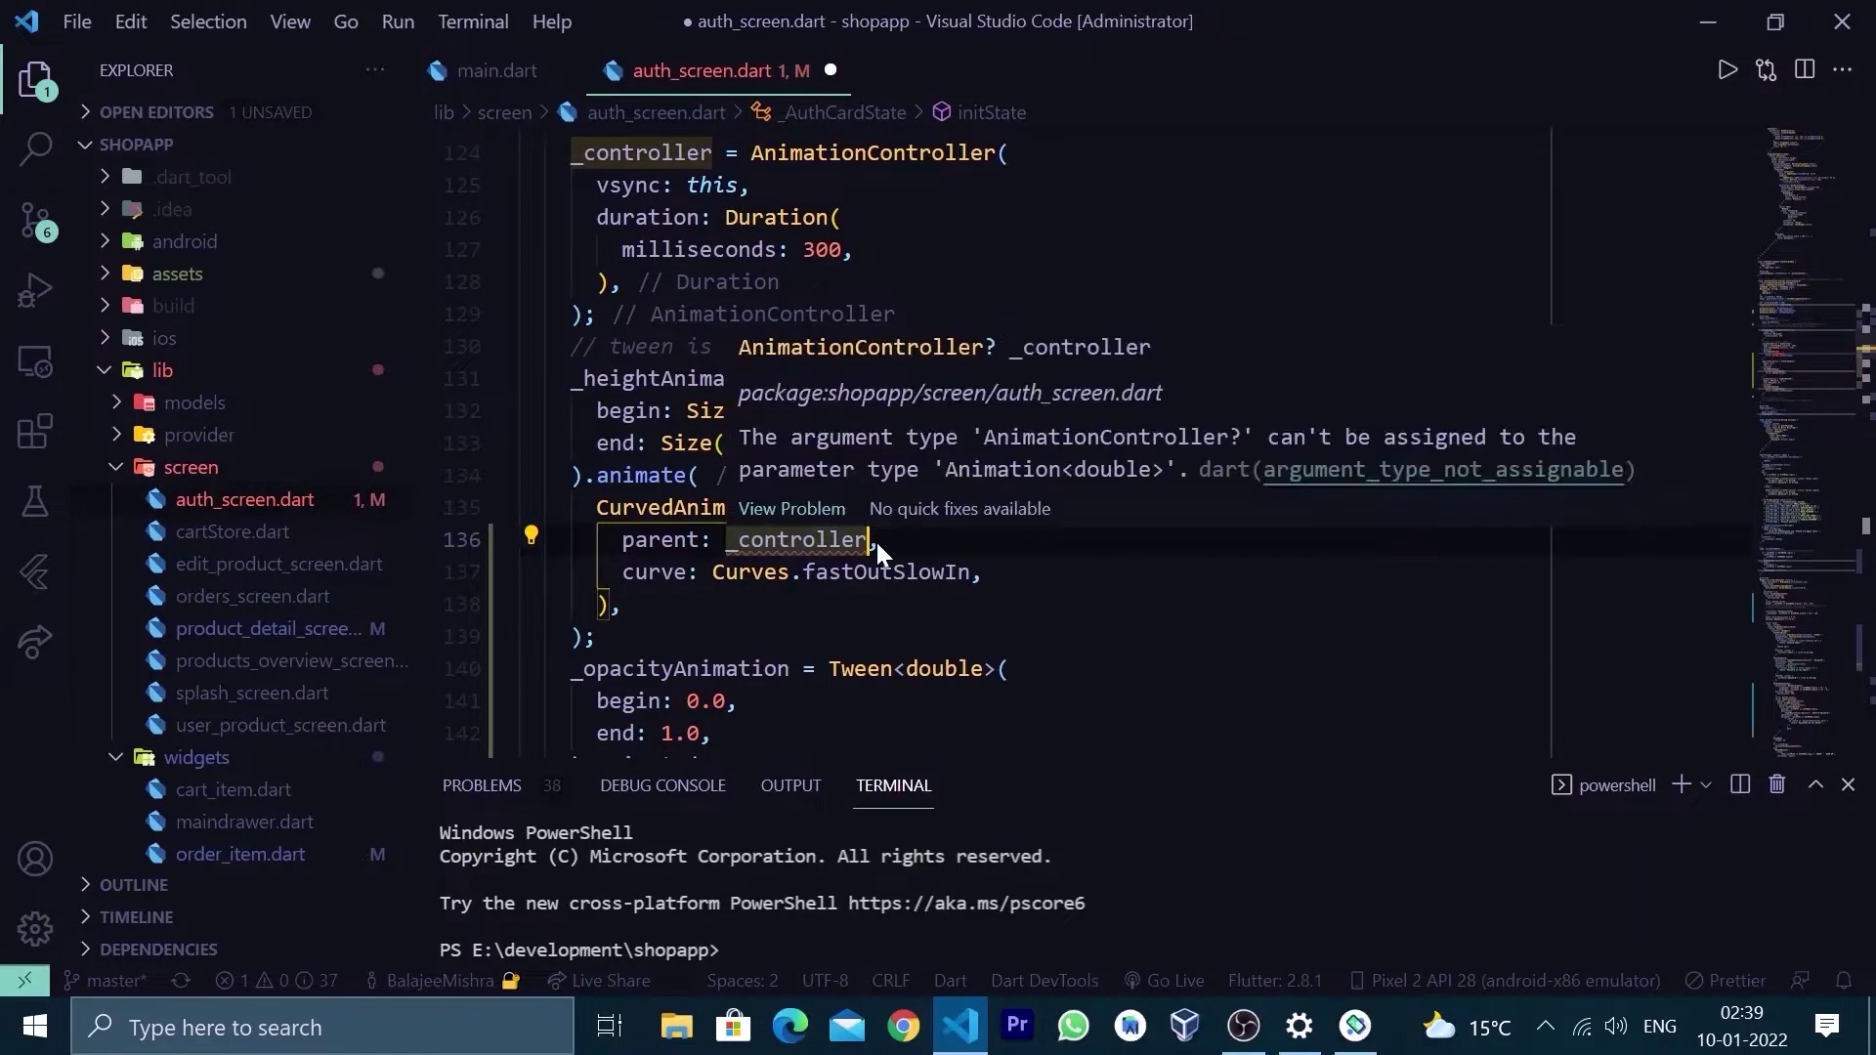
key(Right)
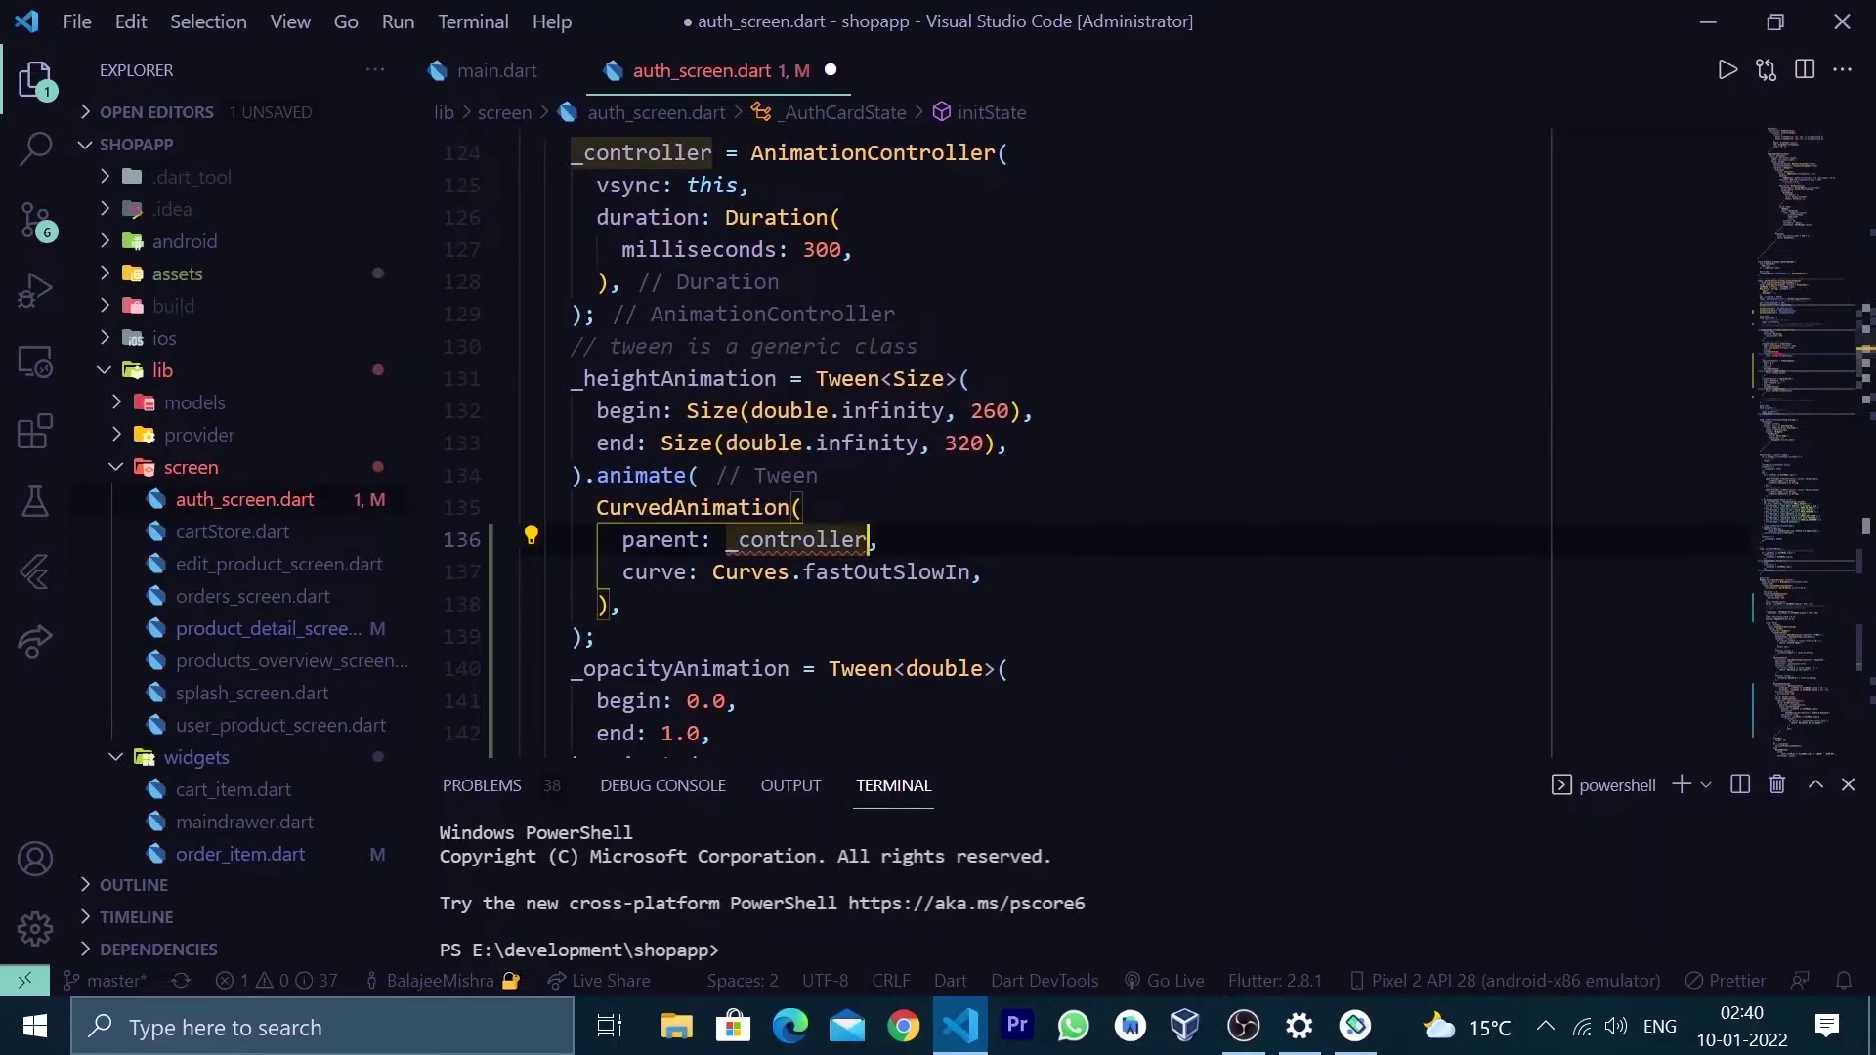
text(!)
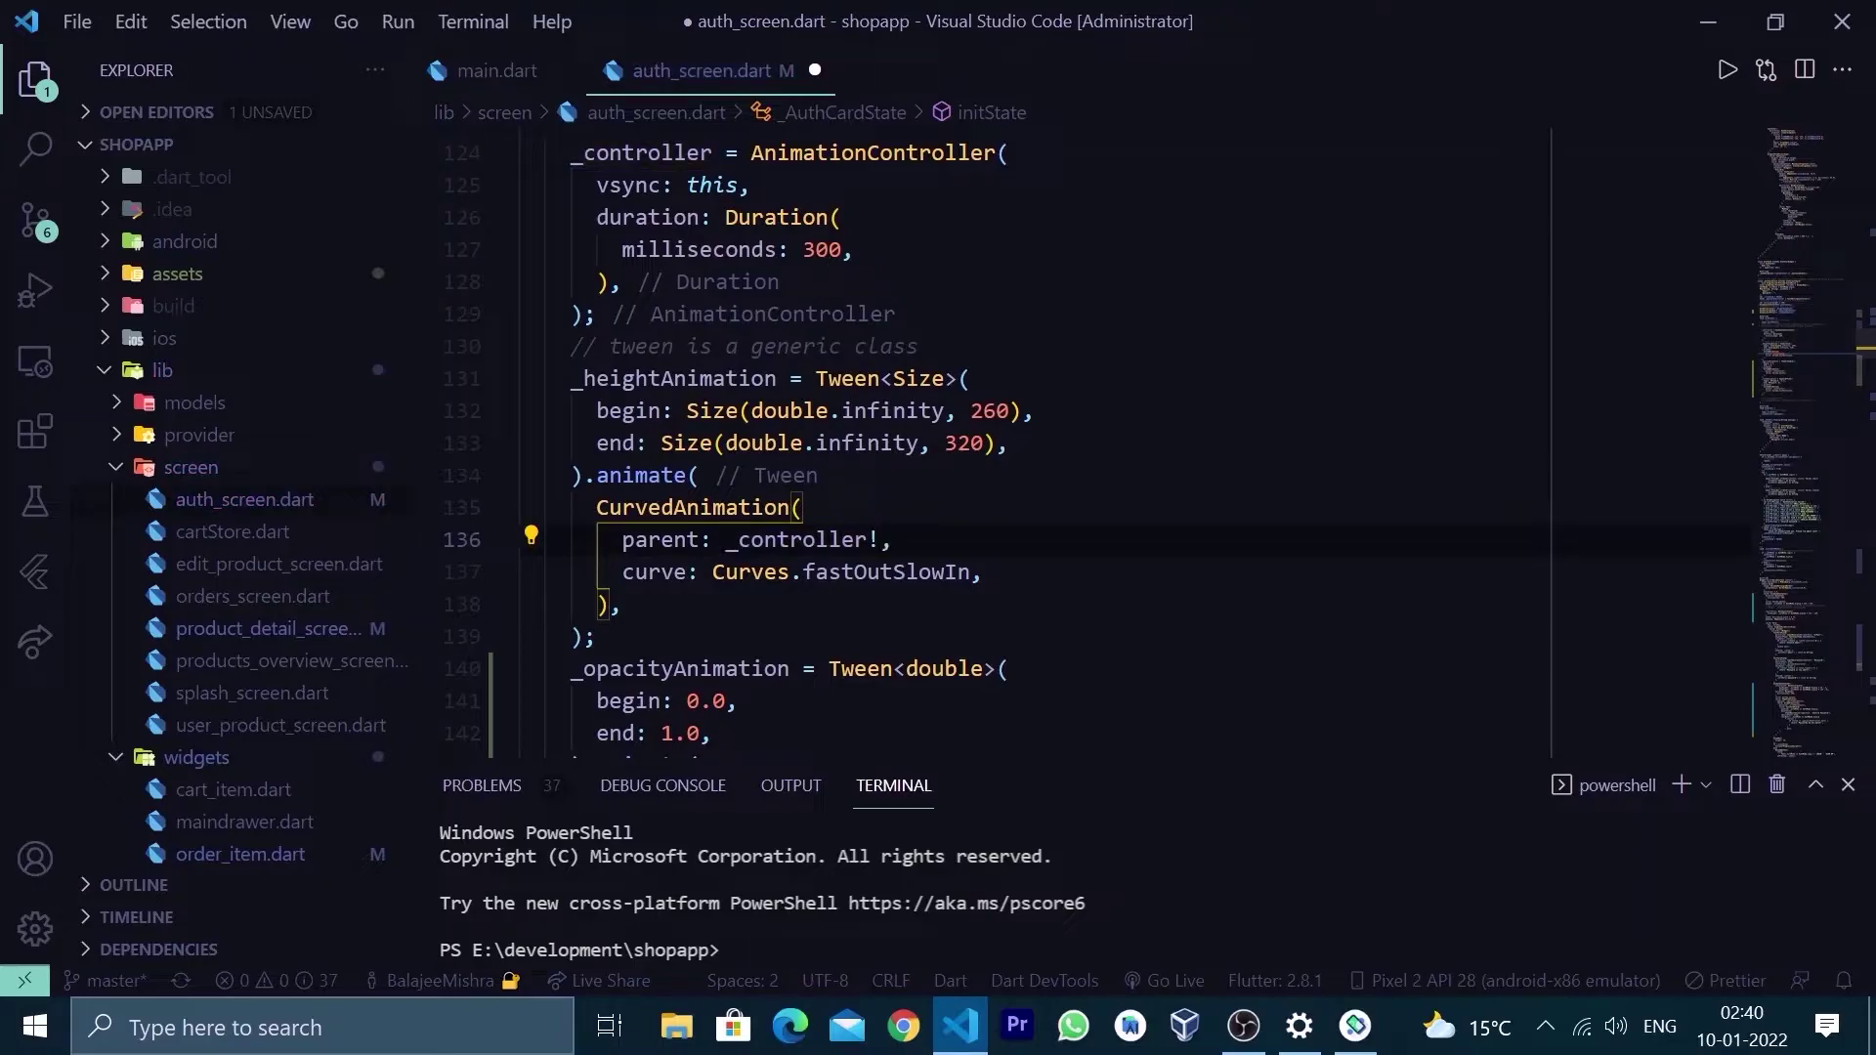
key(ctrl+s)
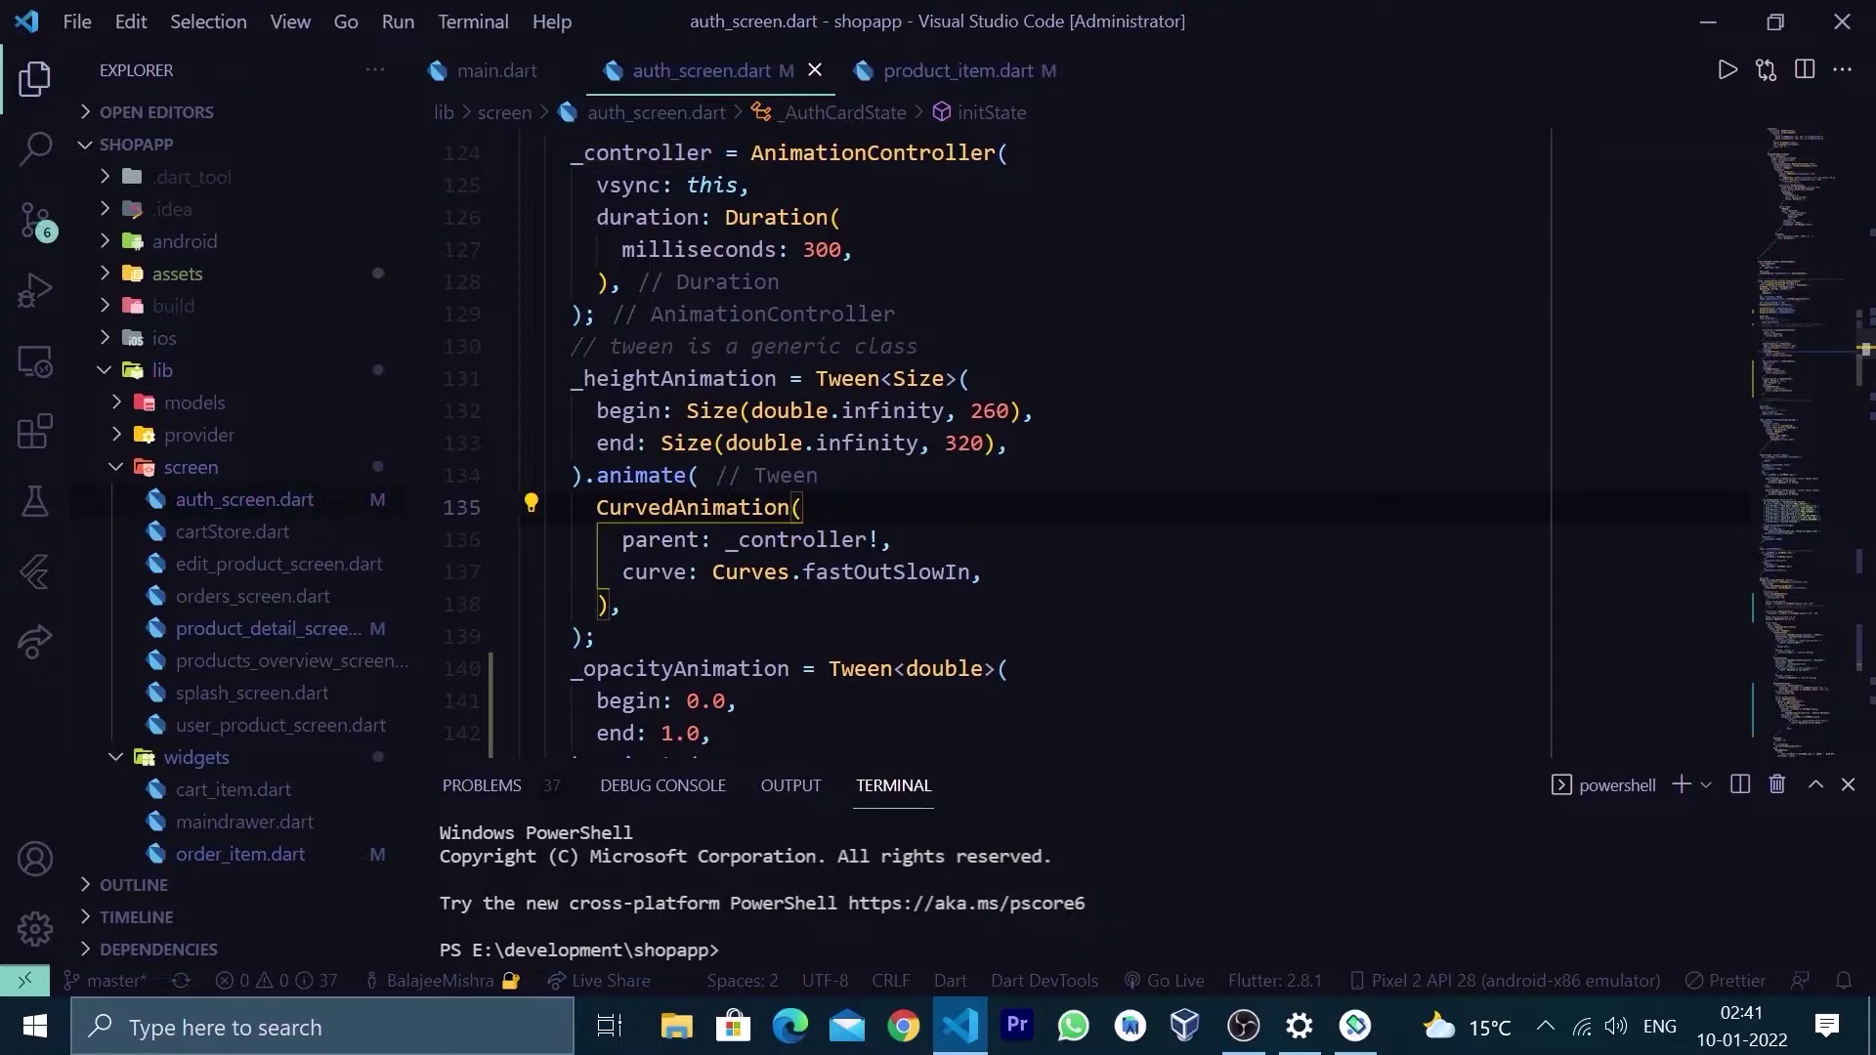
In product_item.dart, change the line 31 Hero tag to product.id!
click(967, 76)
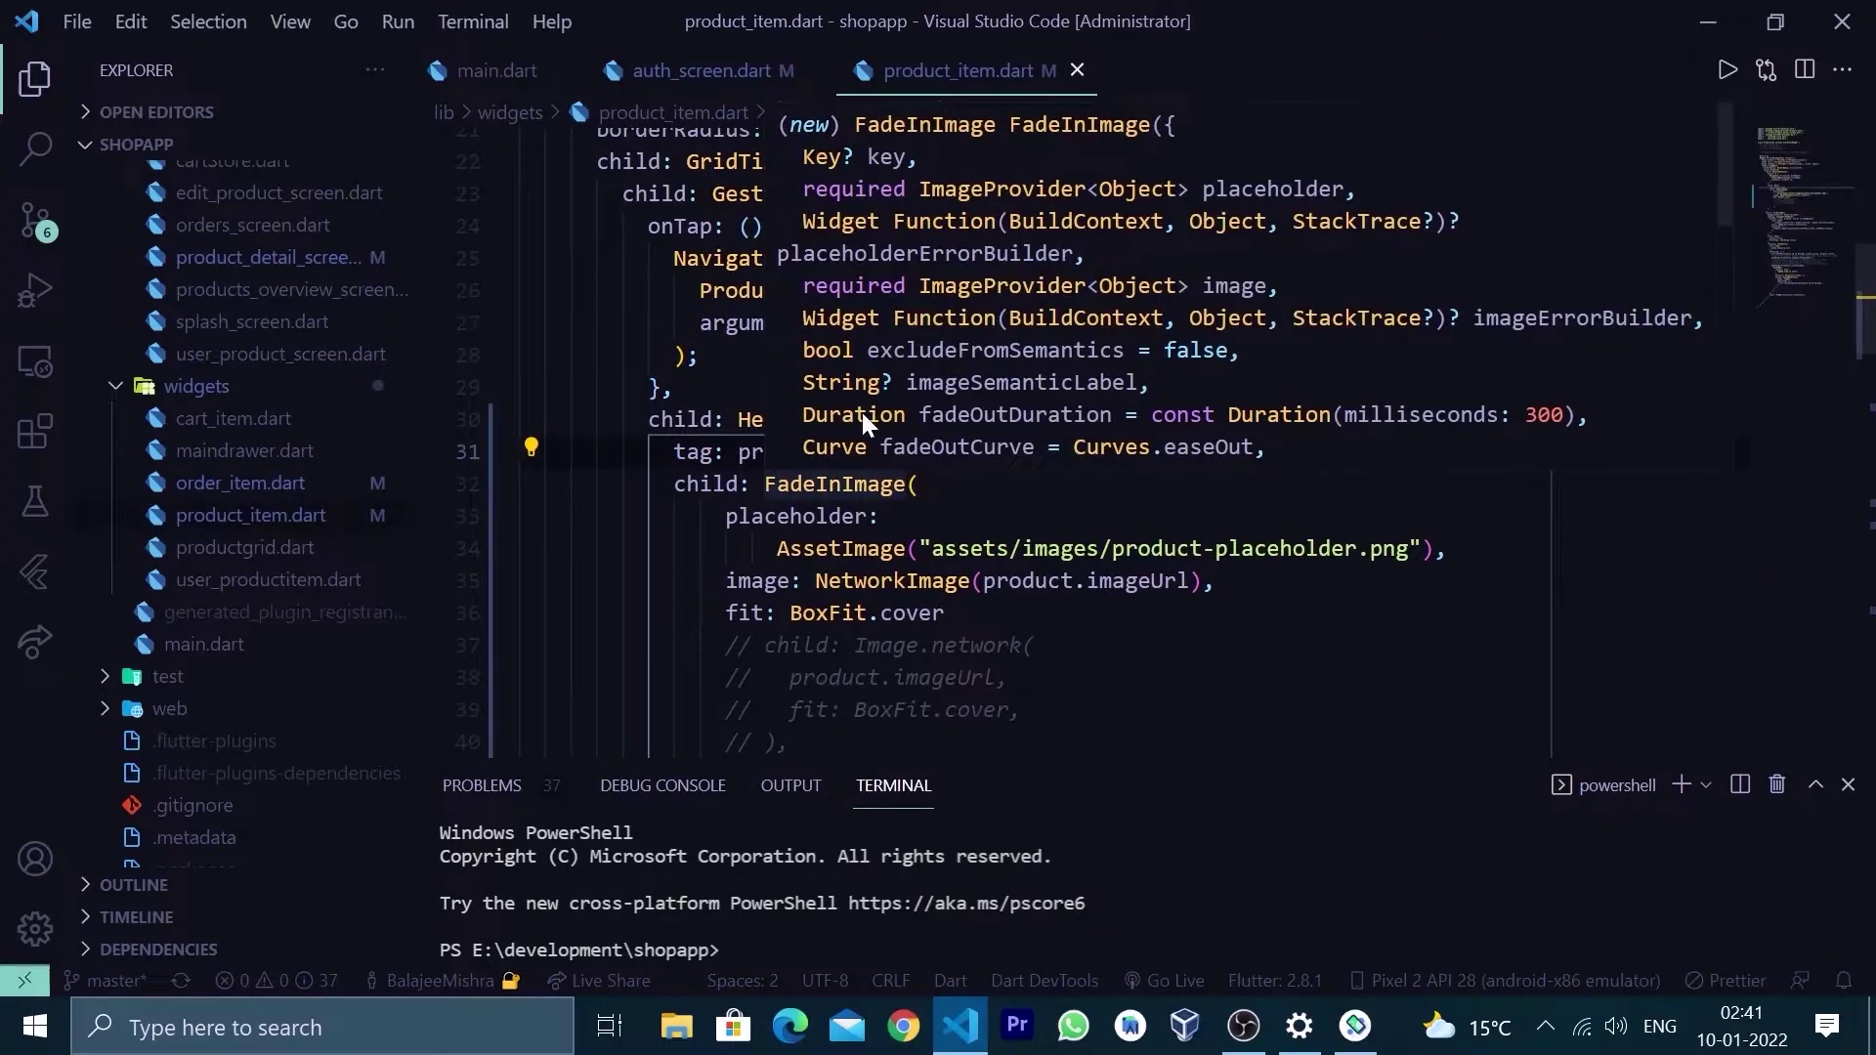
text(!)
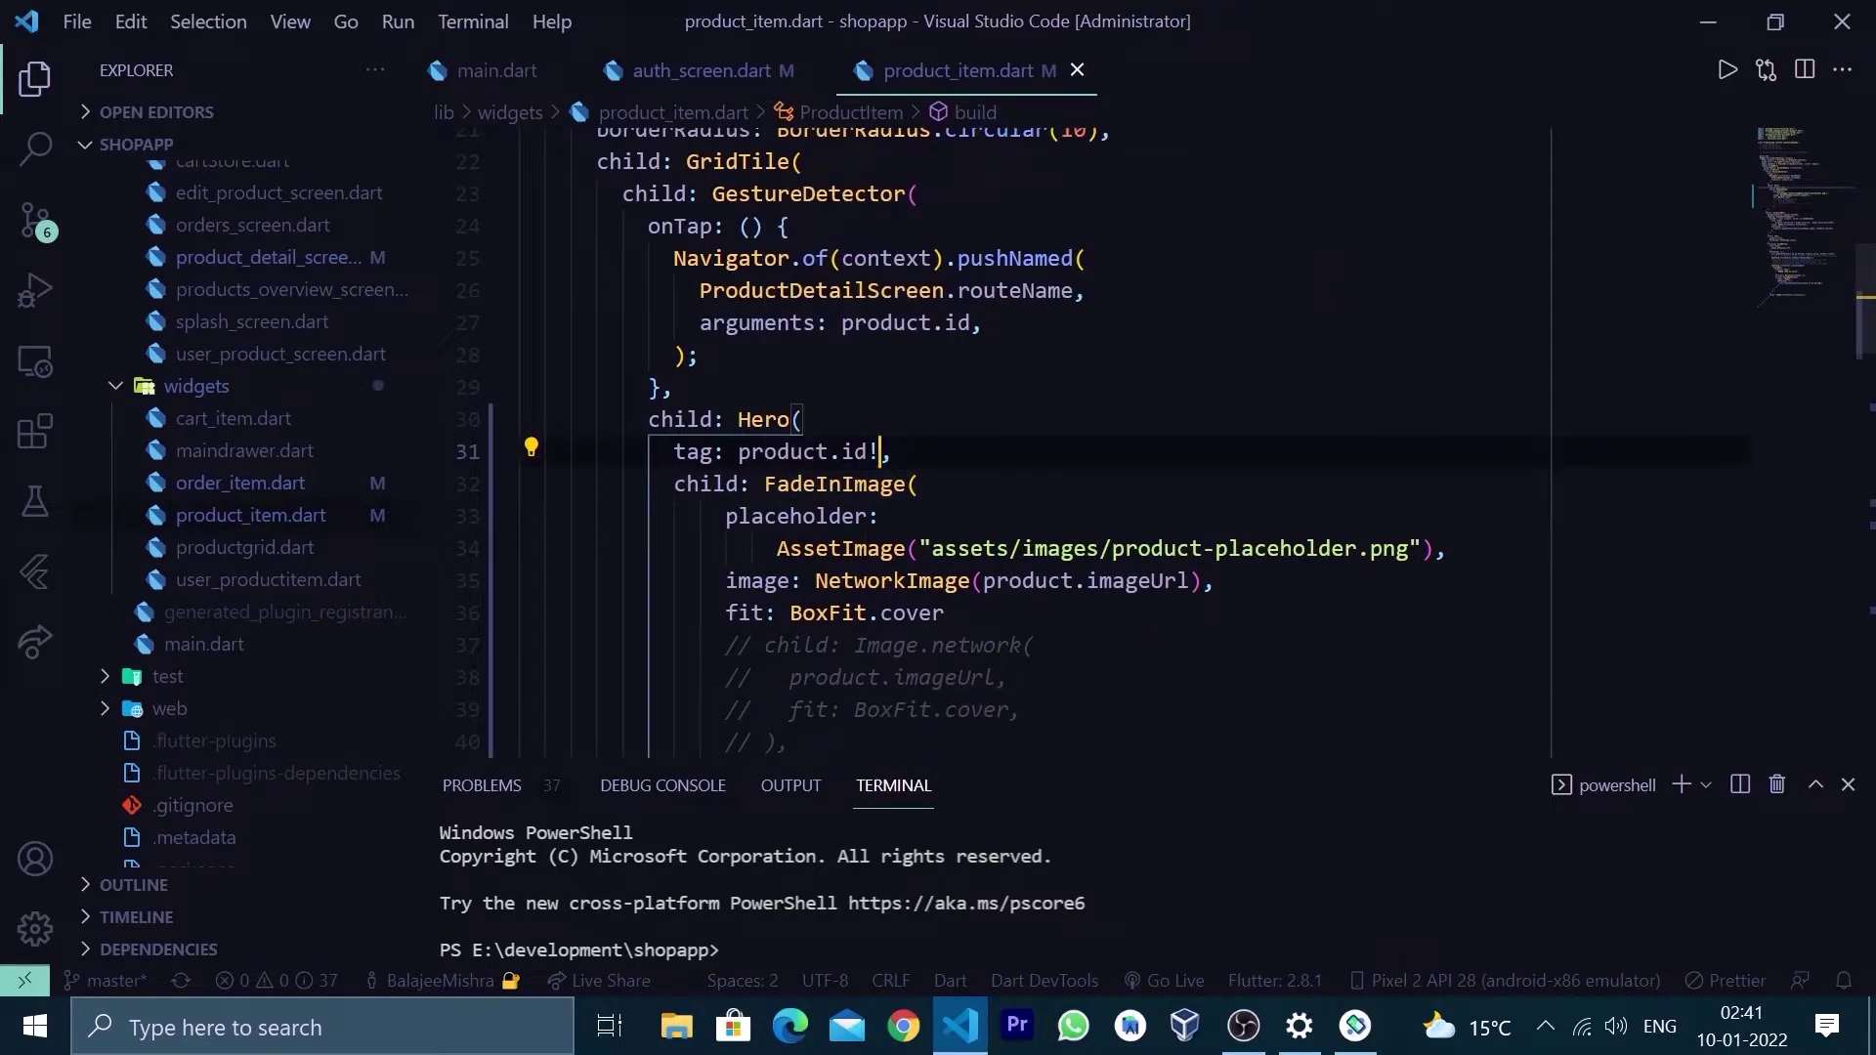
key(BackSpace)
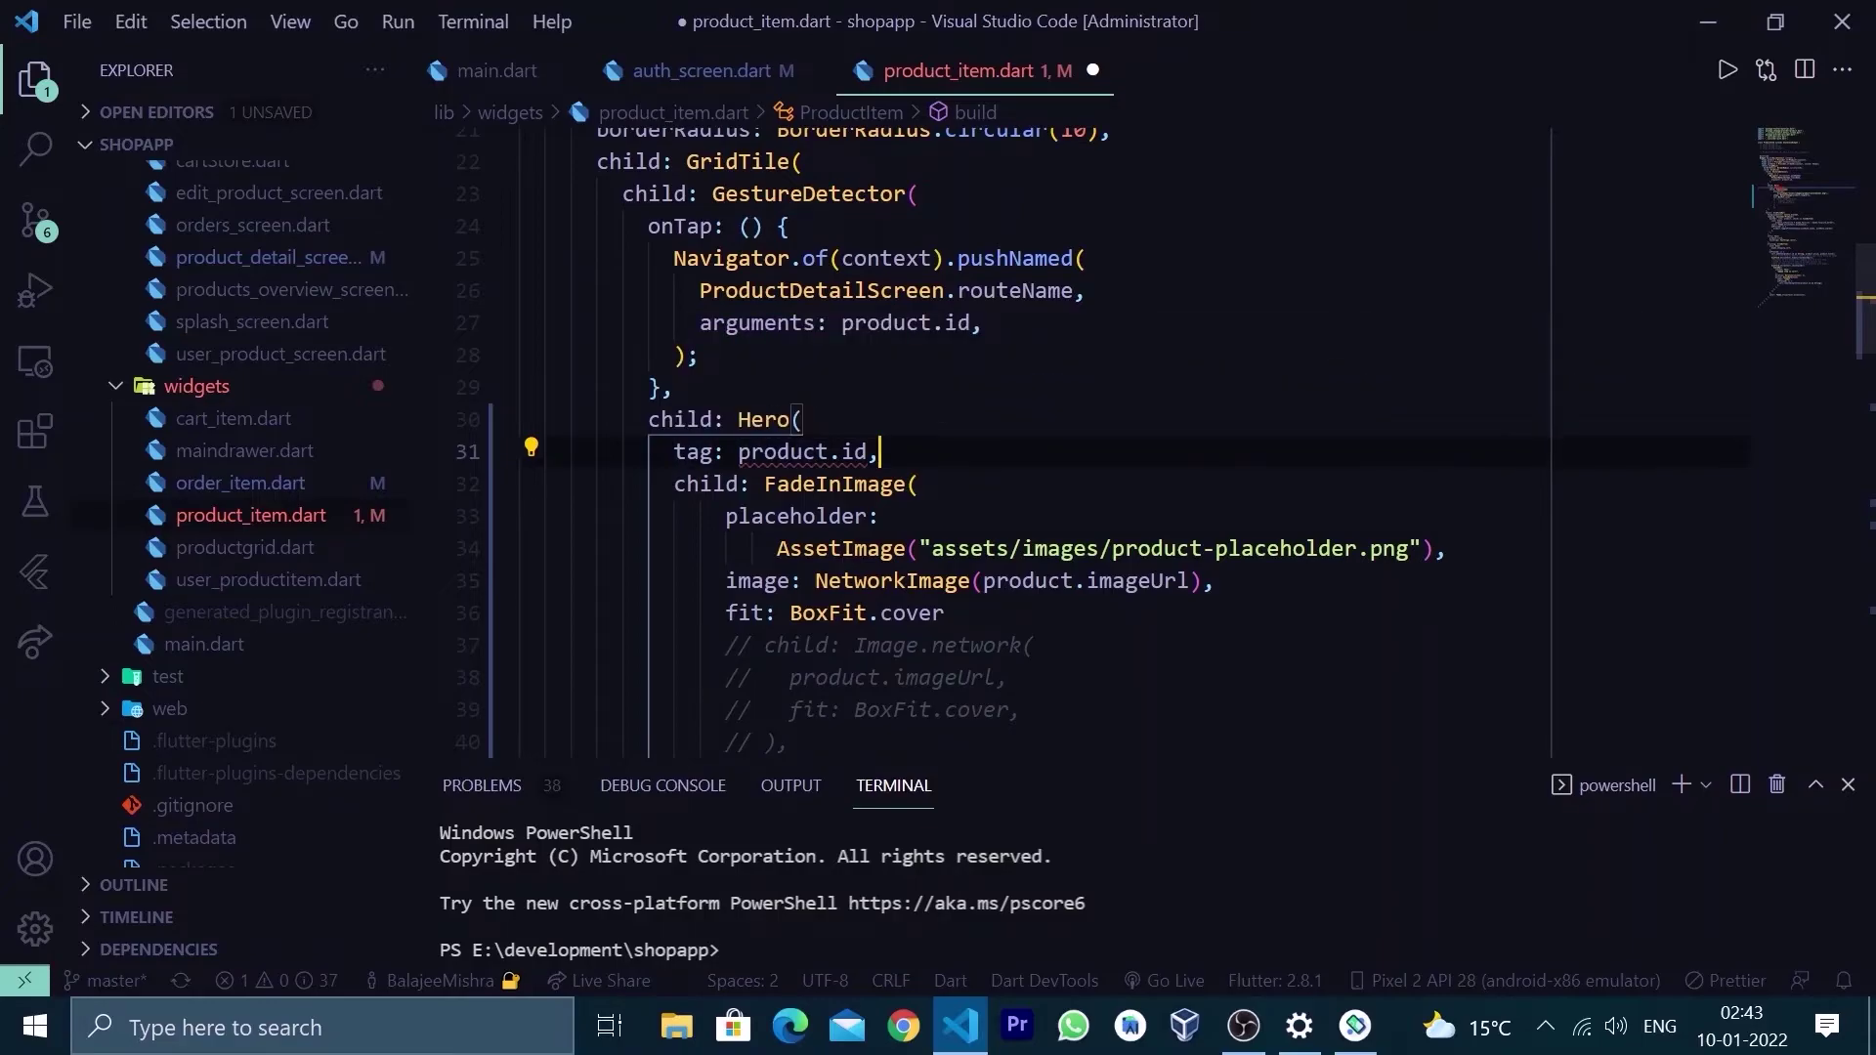
key(Left)
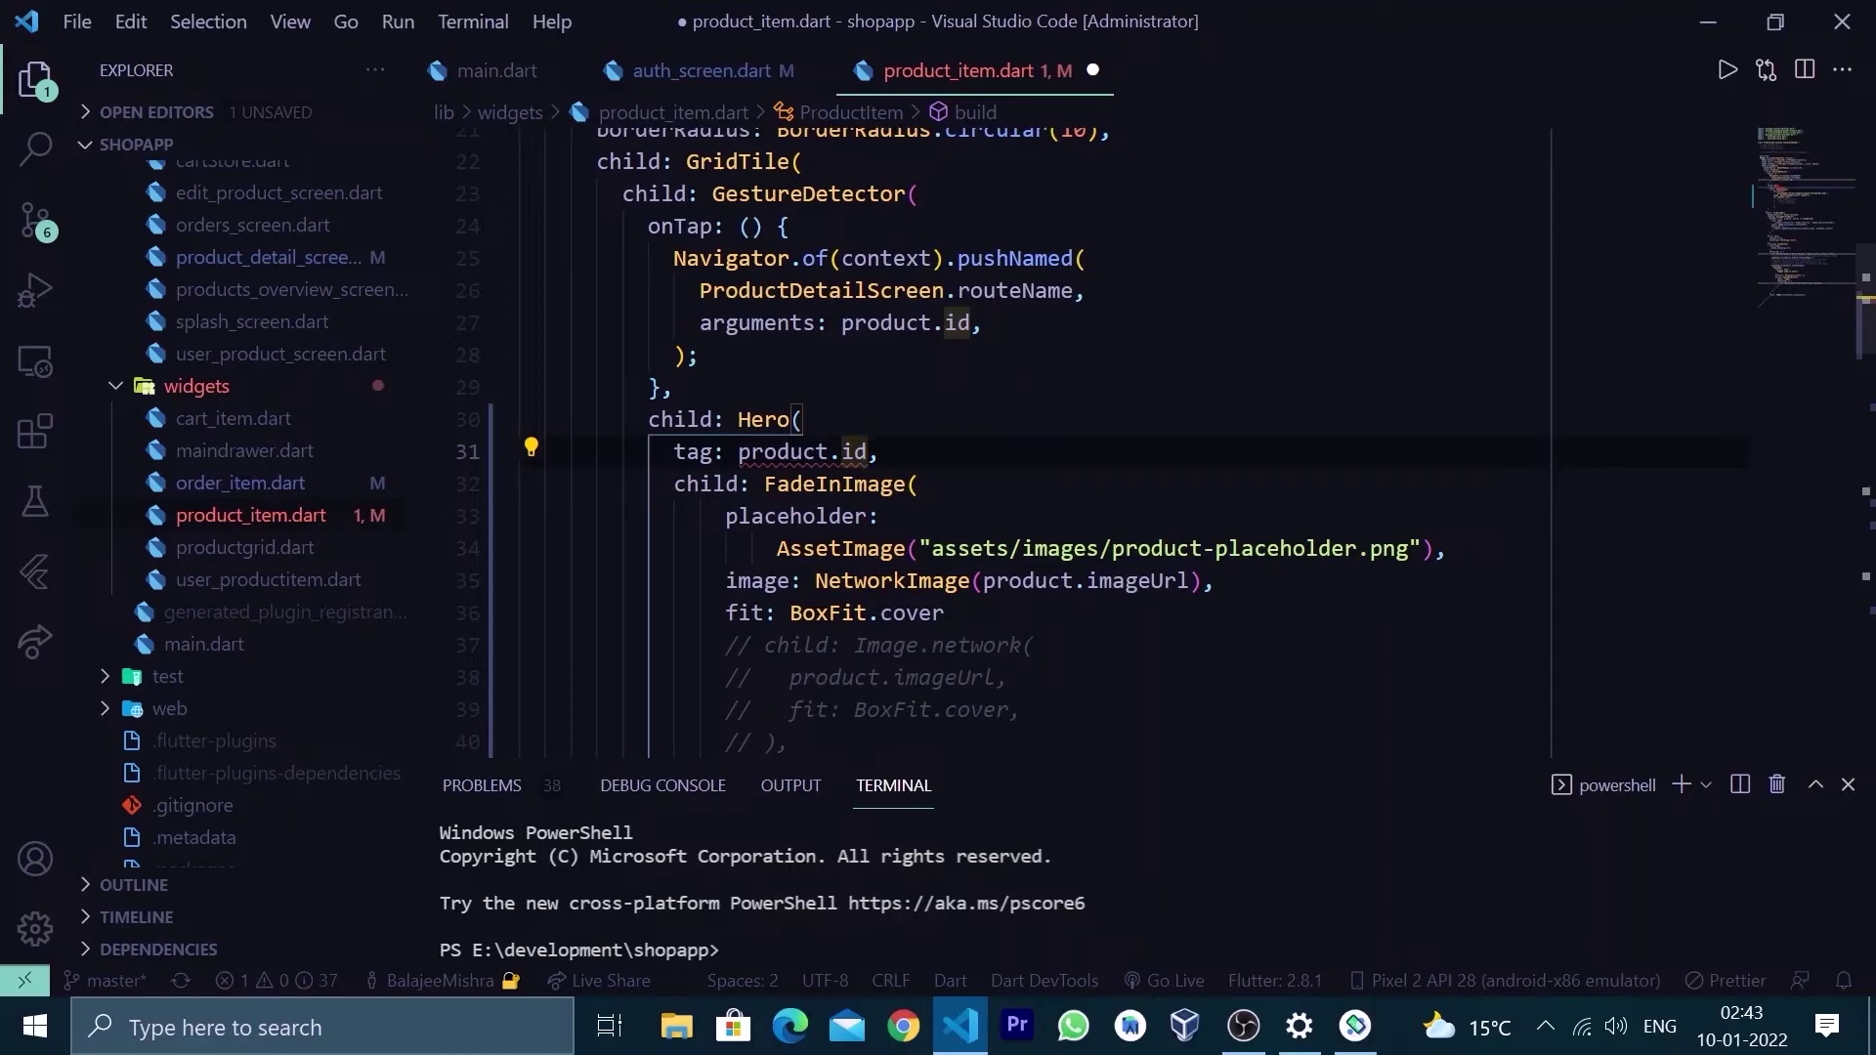
text(!)
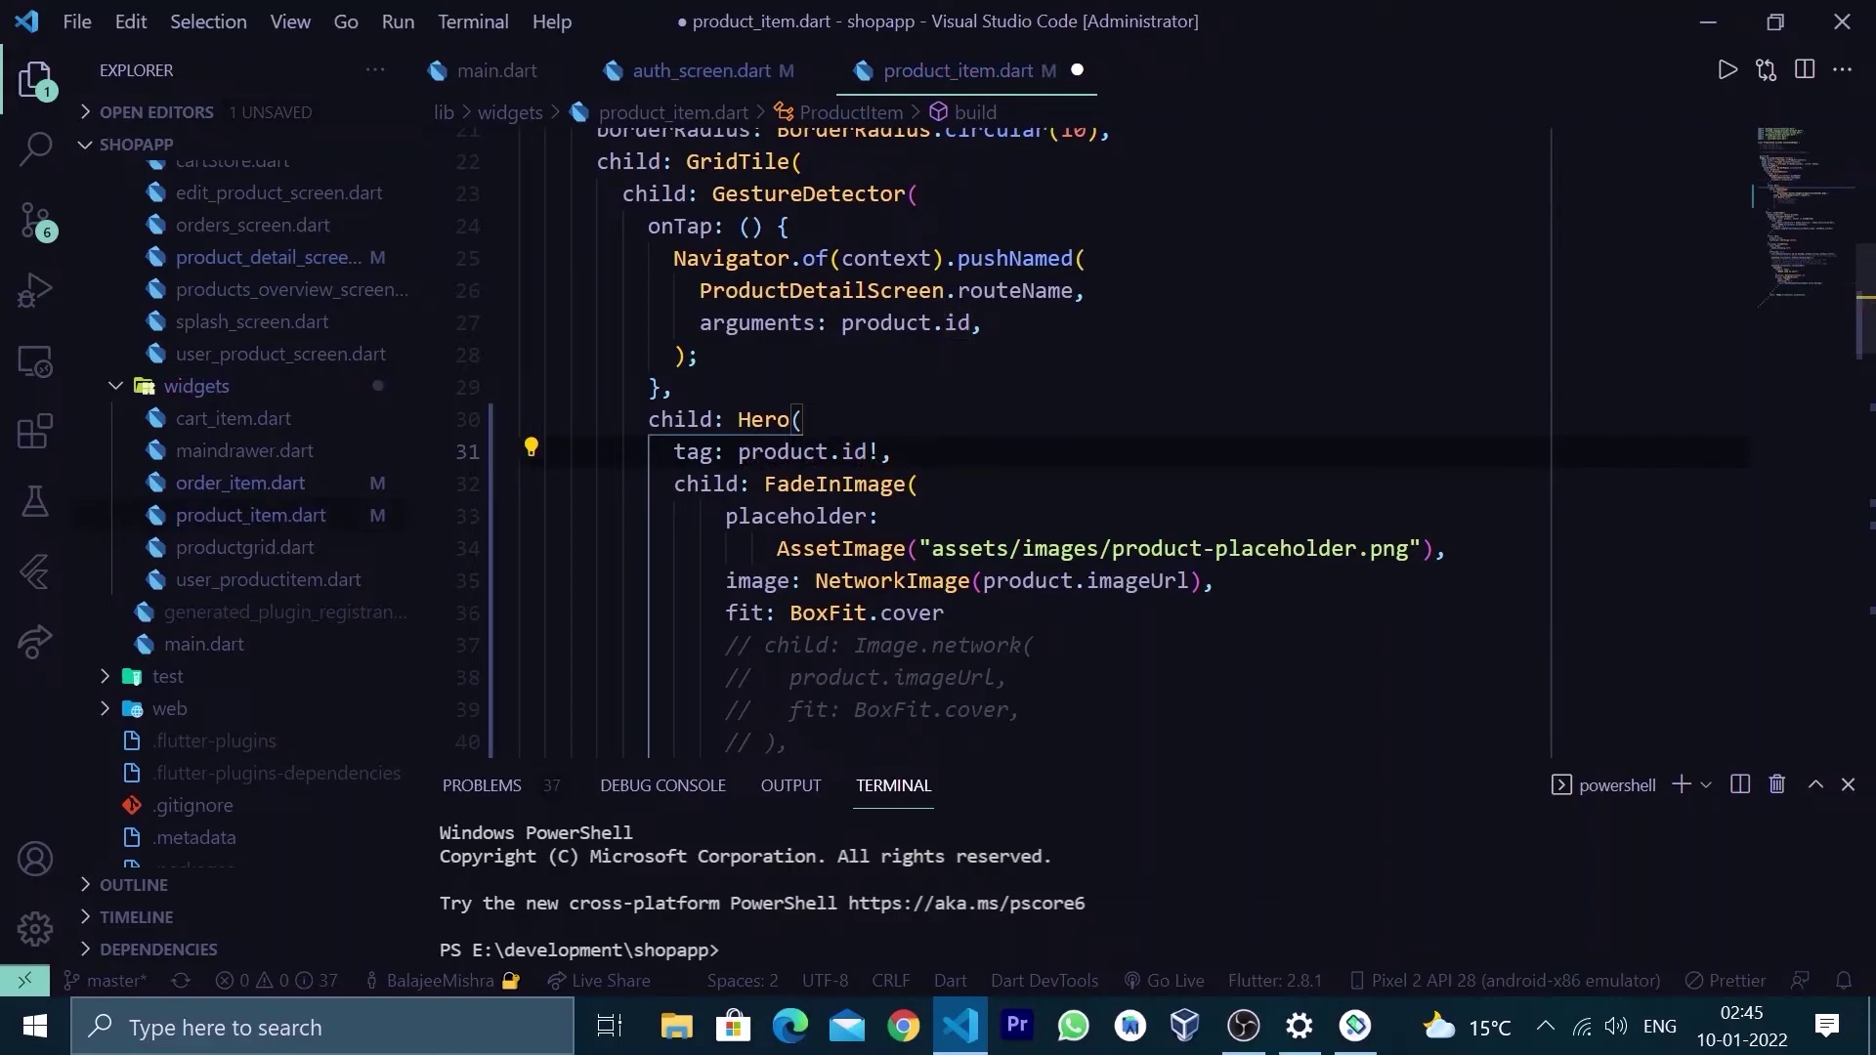